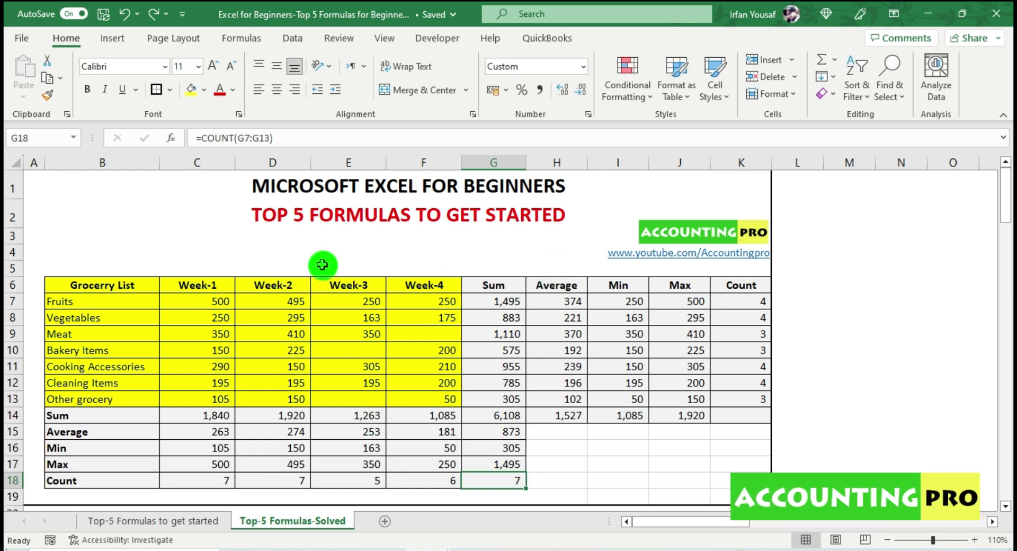
Step: Examine the grocery list column and the Week-1 to Week-4 columns of the table, down to the Other grocery row
drag(138, 284, 457, 398)
shift+click(102, 400)
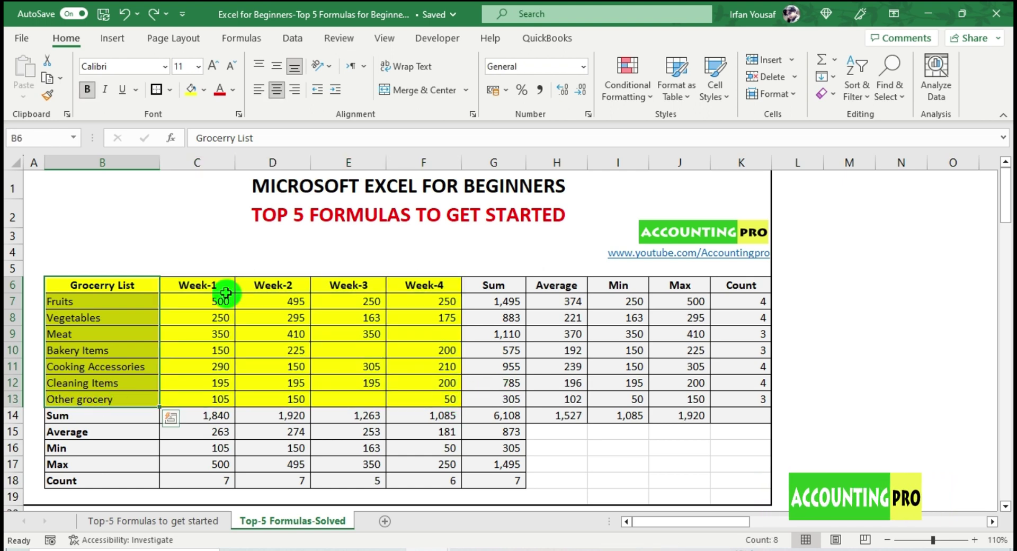
drag(225, 286, 198, 403)
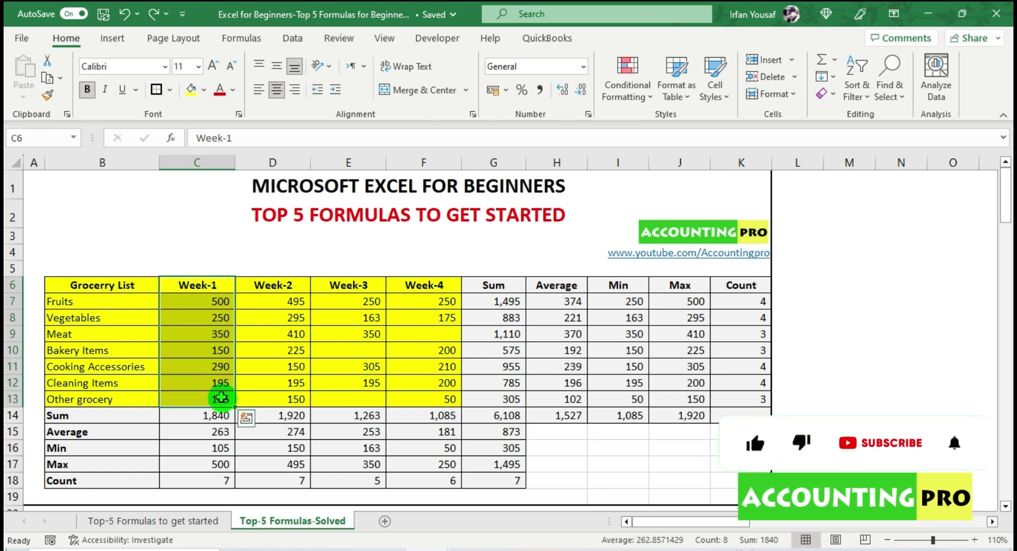
drag(288, 289, 286, 400)
drag(356, 288, 375, 404)
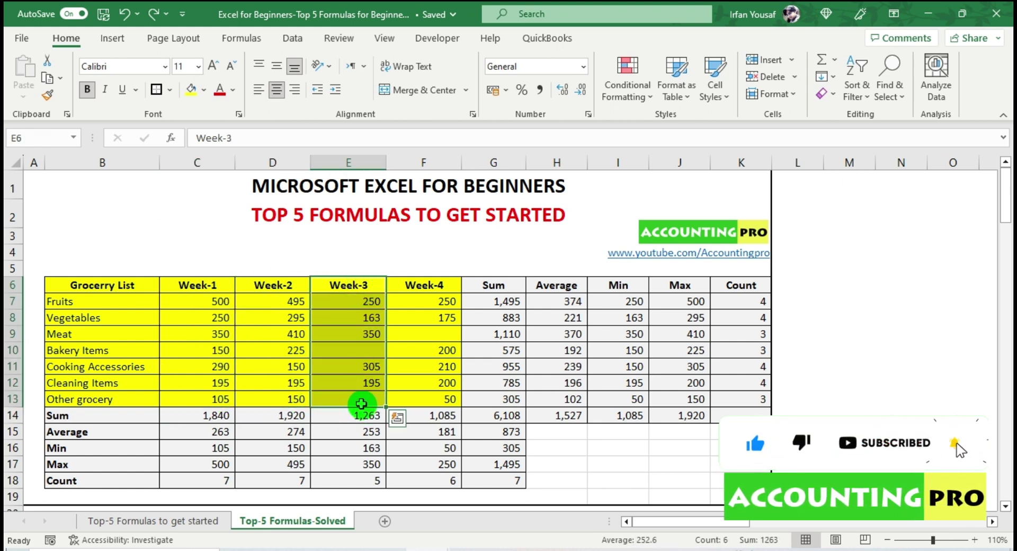
click(437, 284)
drag(437, 284, 439, 400)
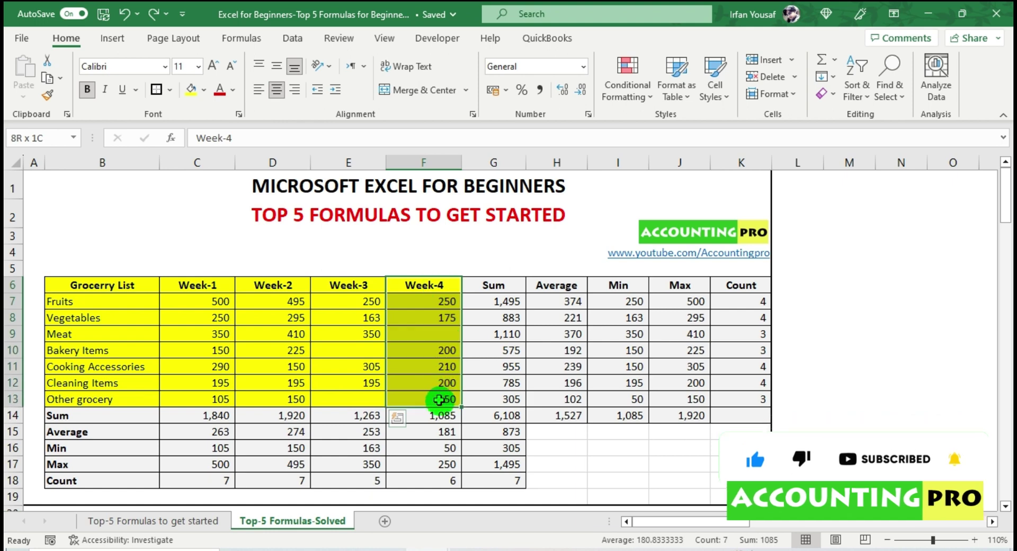
Step: Go through the grocery categories one by one, from Fruits down to Other grocery
click(128, 300)
click(127, 316)
click(128, 332)
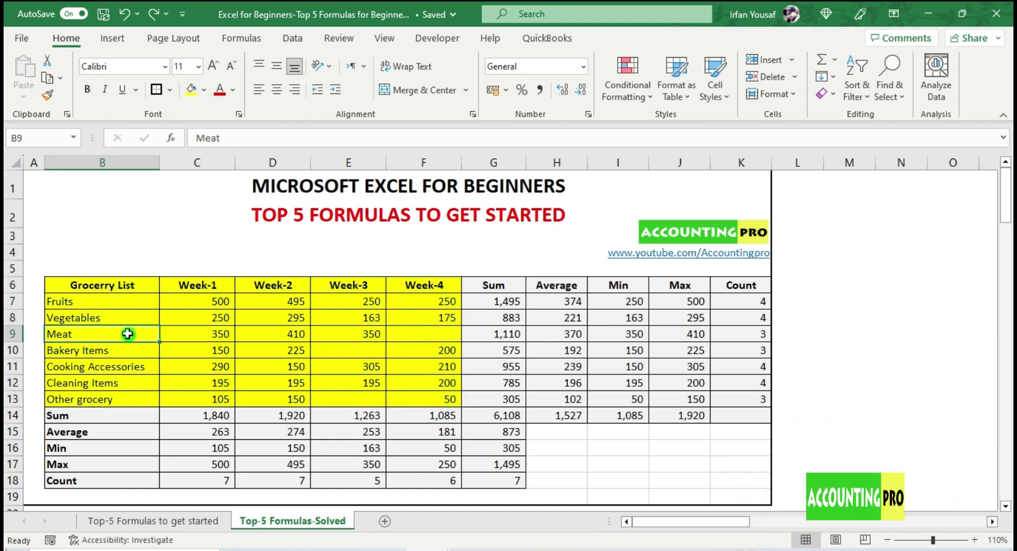
click(125, 349)
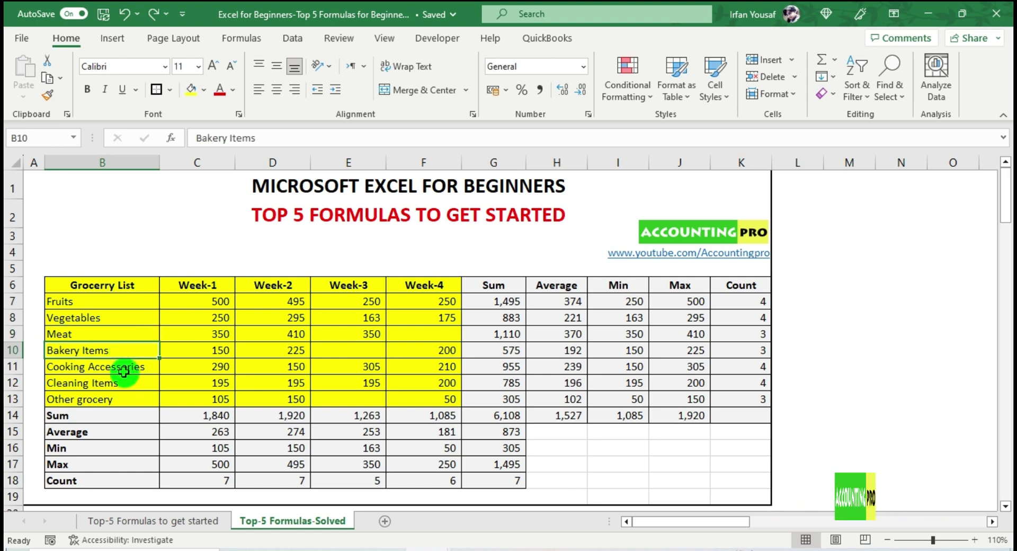
click(124, 371)
click(124, 384)
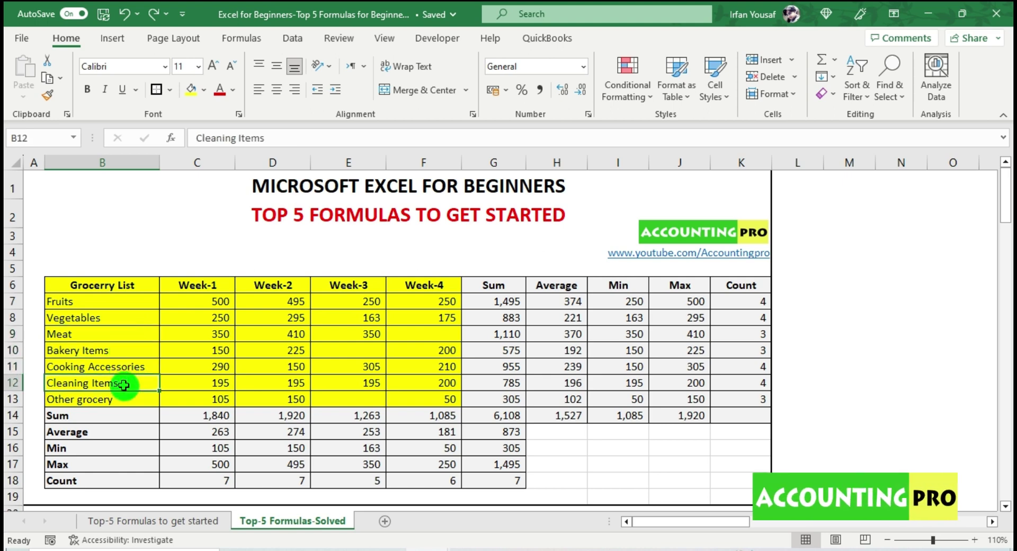
click(111, 400)
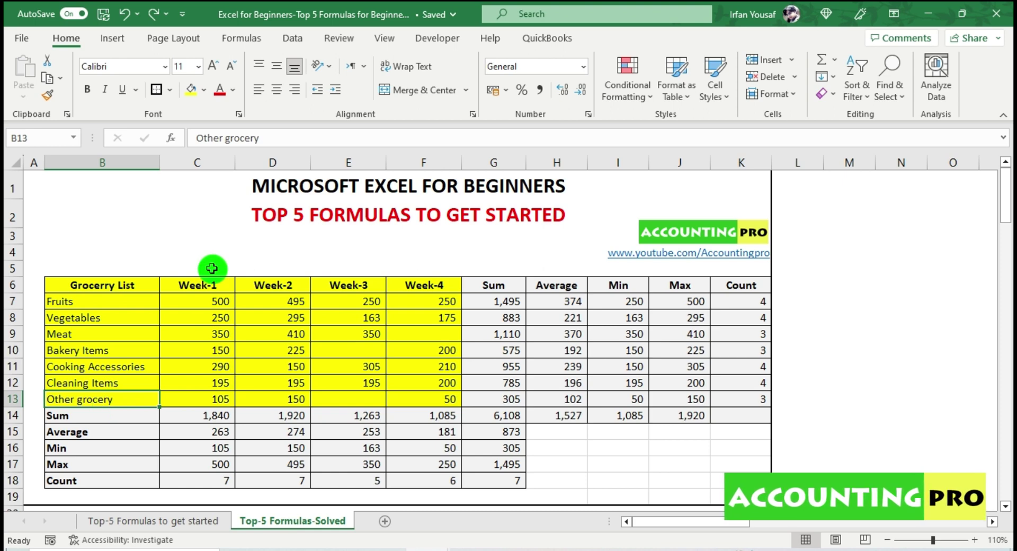
Step: Review the weekly amounts in C7:F13 and inspect the SUM formulas for the Fruits row and the Week-1 column
drag(187, 301, 419, 395)
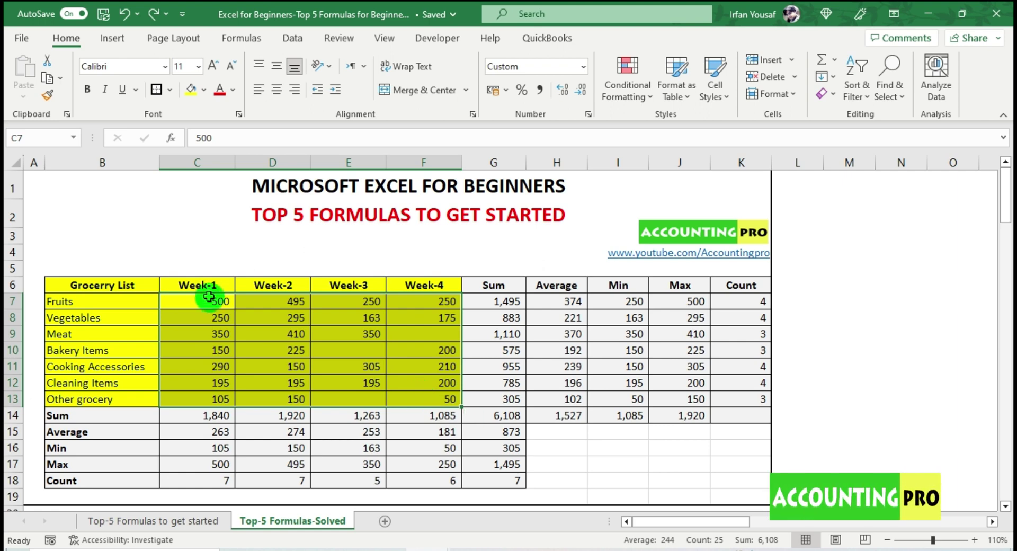
drag(209, 298, 426, 296)
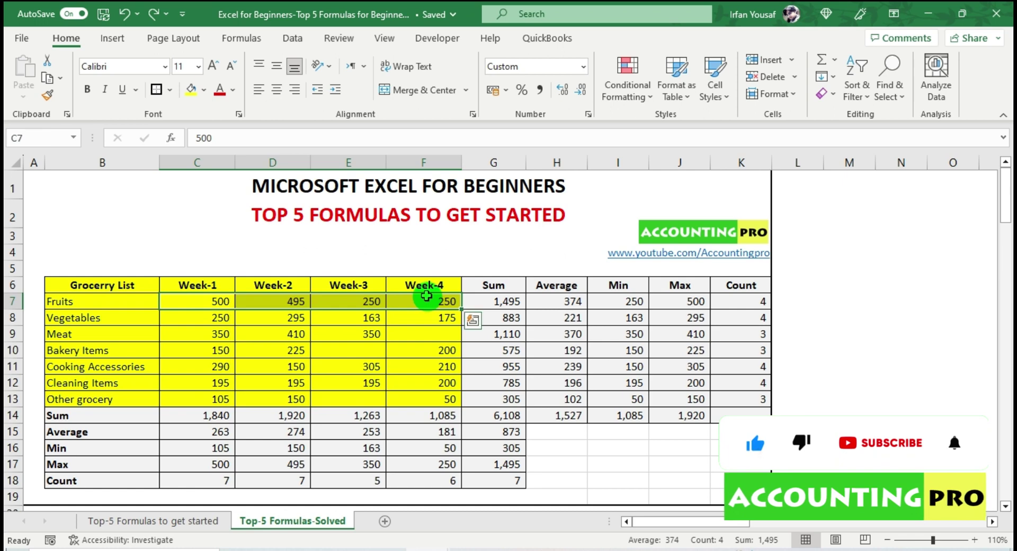
click(505, 299)
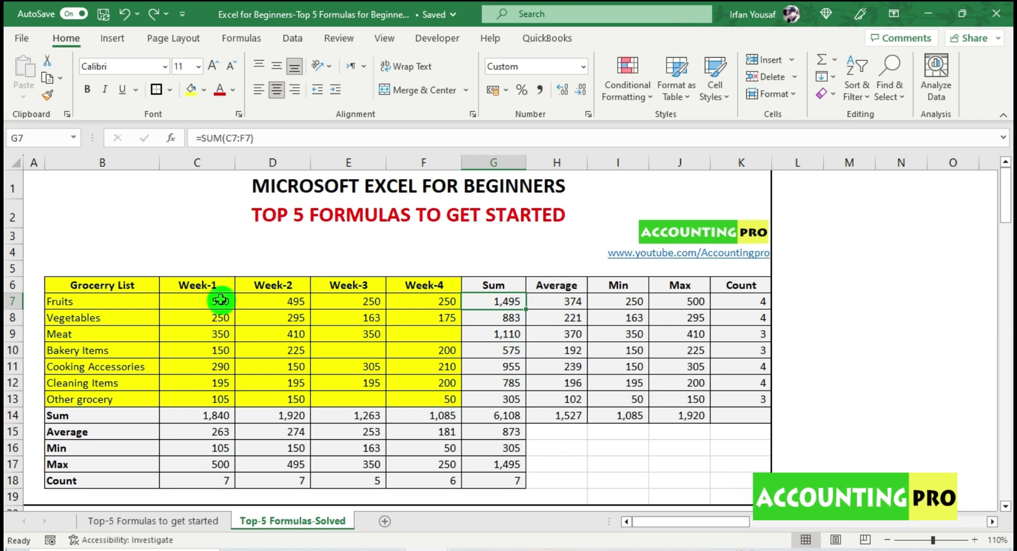
drag(215, 300, 217, 399)
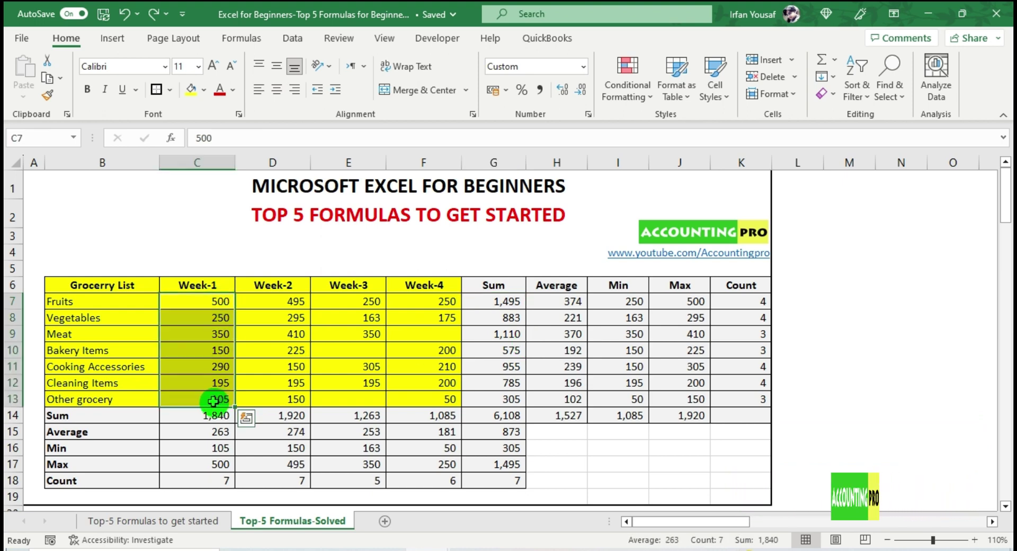
click(214, 415)
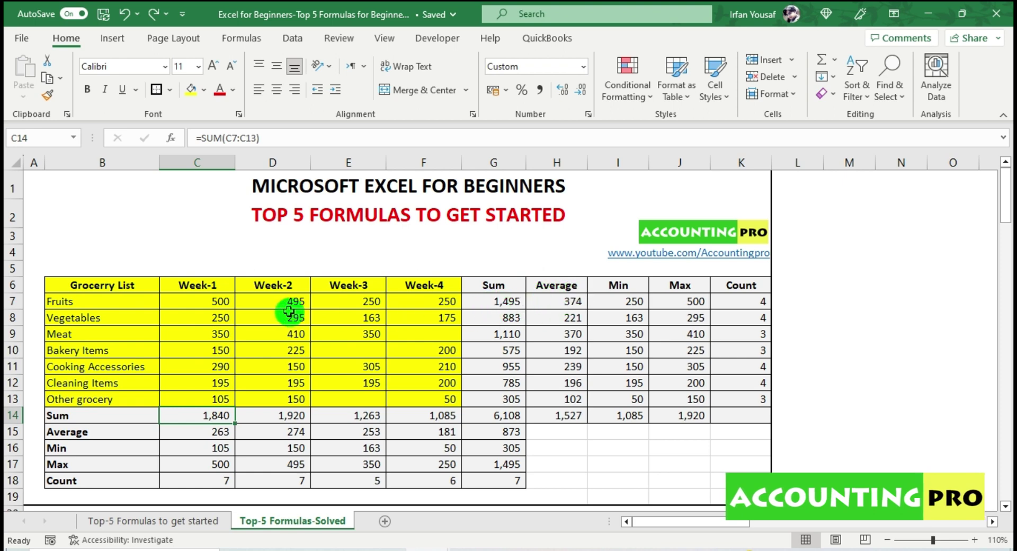
Step: Inspect the Average, Min and Max formulas of the Fruits row and compare them with its weekly amounts
click(564, 308)
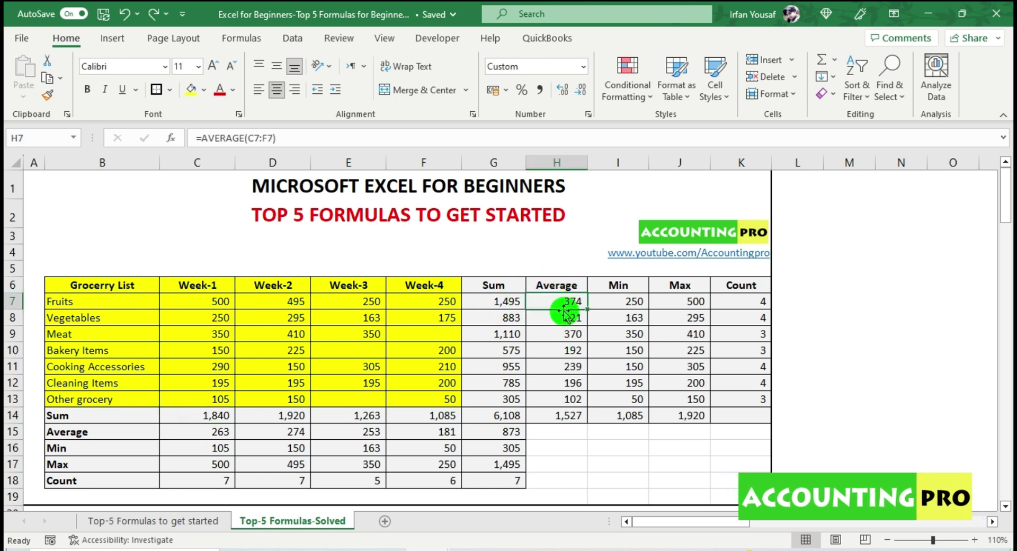
click(563, 310)
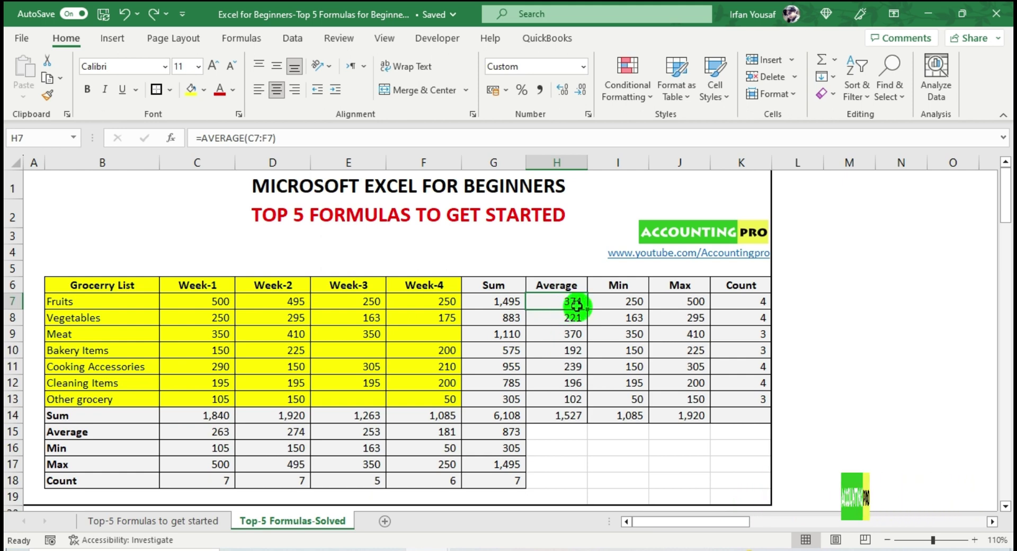
click(627, 305)
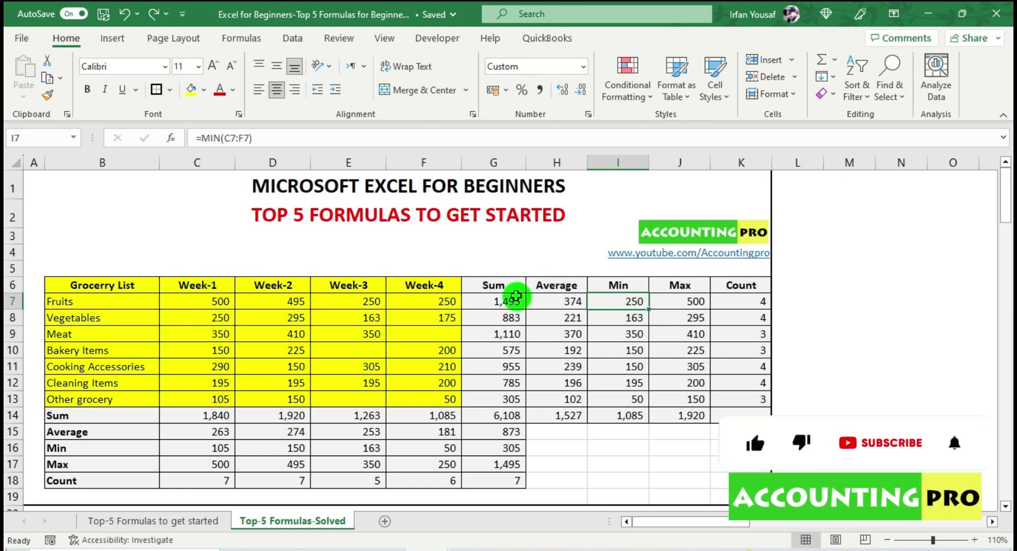
click(442, 300)
click(610, 307)
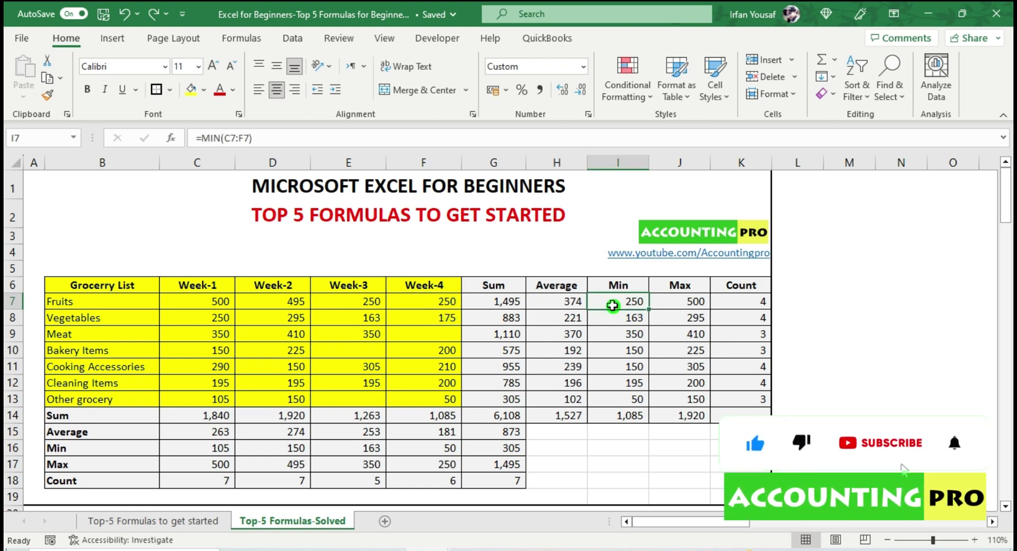
click(696, 303)
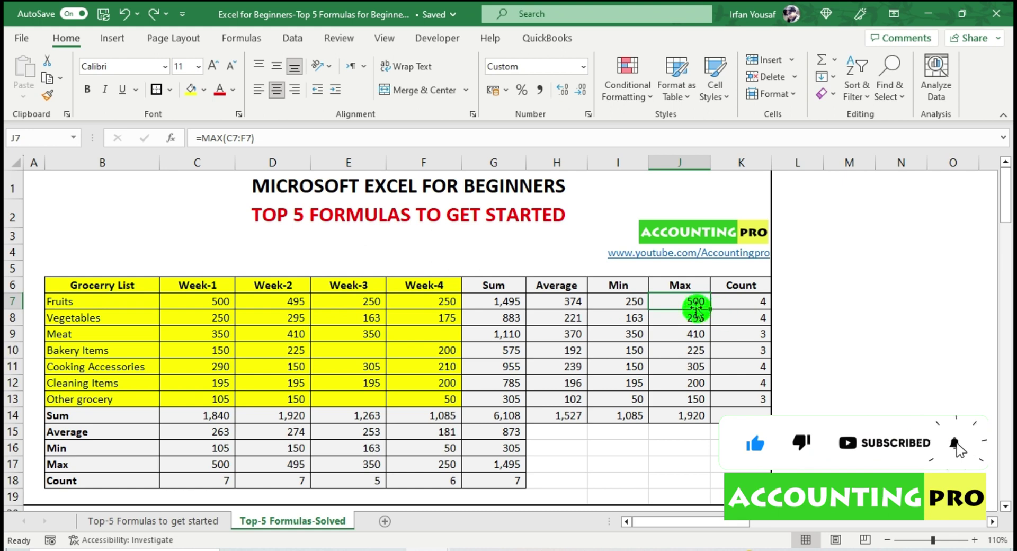
click(212, 300)
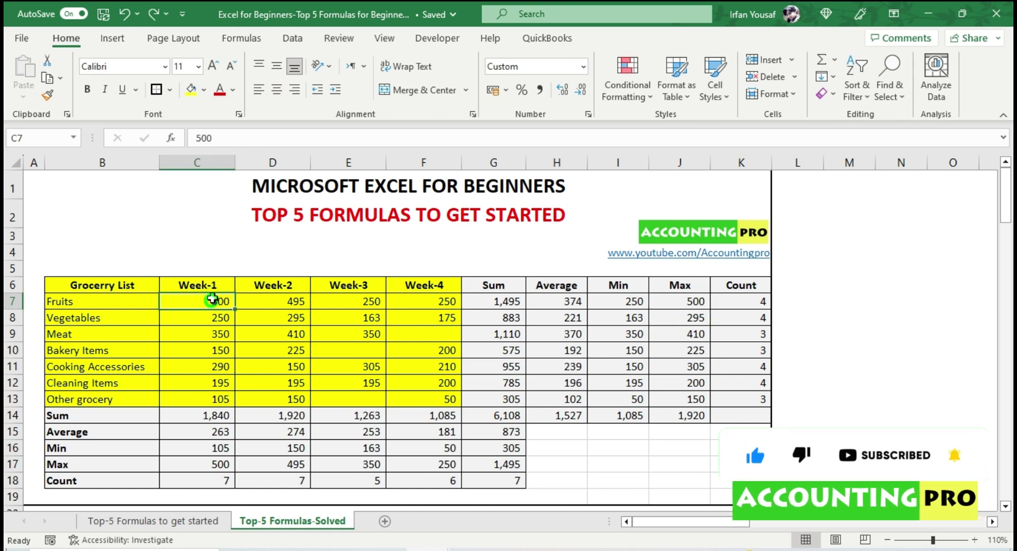
click(688, 306)
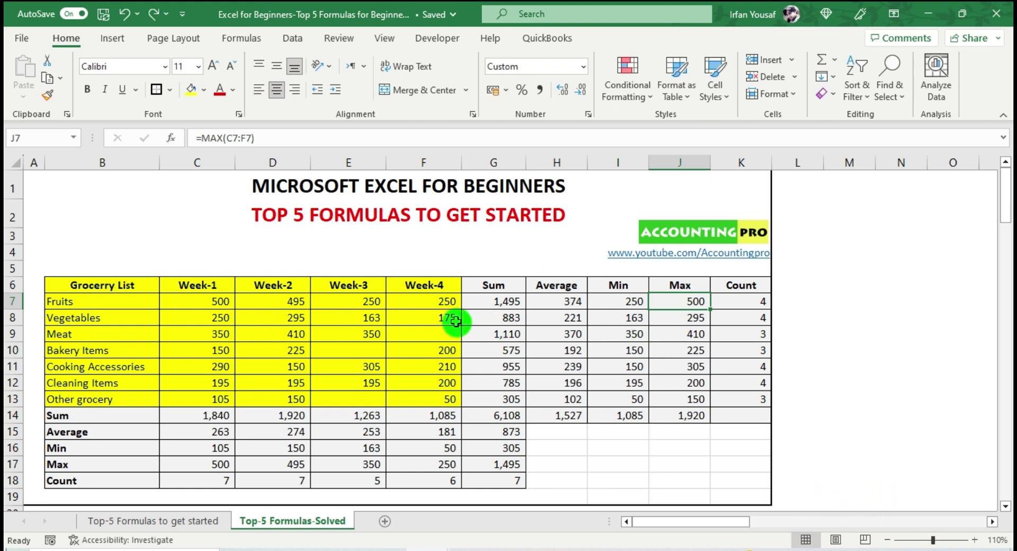
click(126, 344)
click(125, 367)
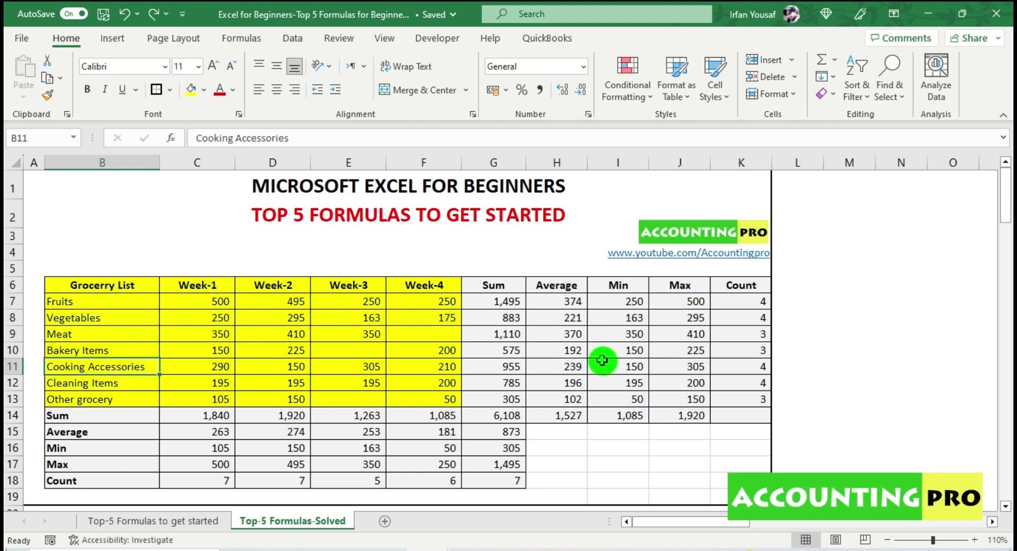
Step: Inspect the Count column formulas and compare the Meat and Bakery Items counts with their blank week cells
drag(763, 301, 762, 397)
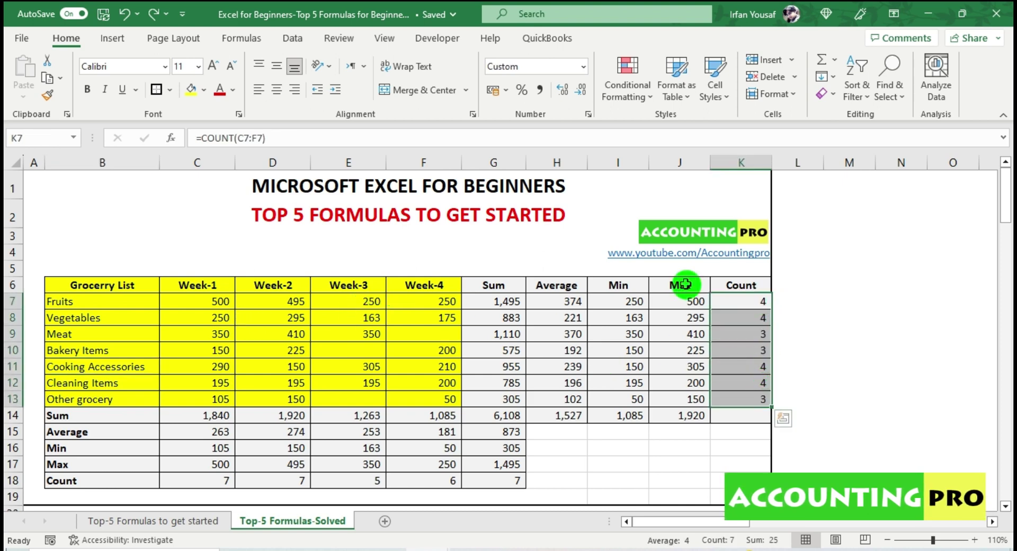
click(746, 304)
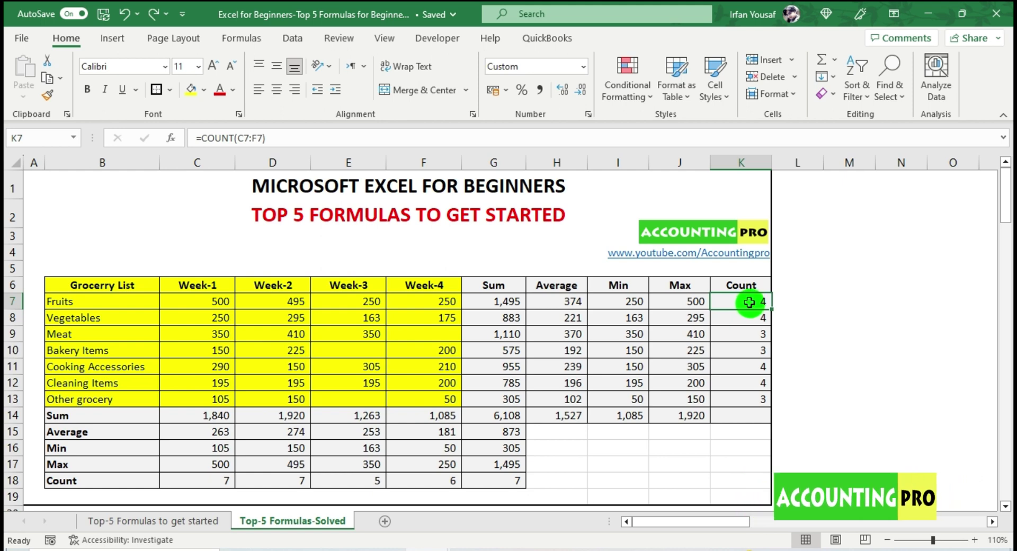
click(753, 334)
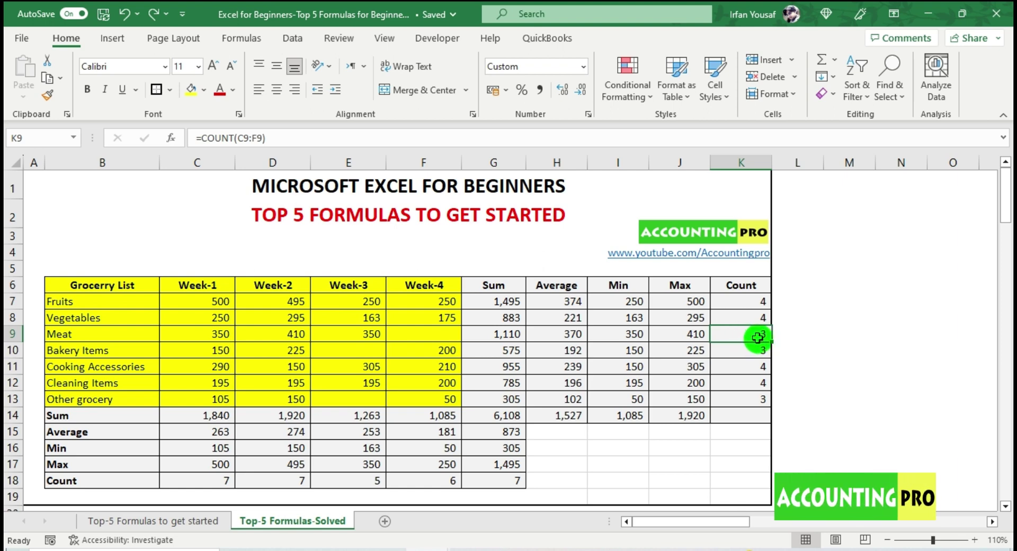
click(422, 332)
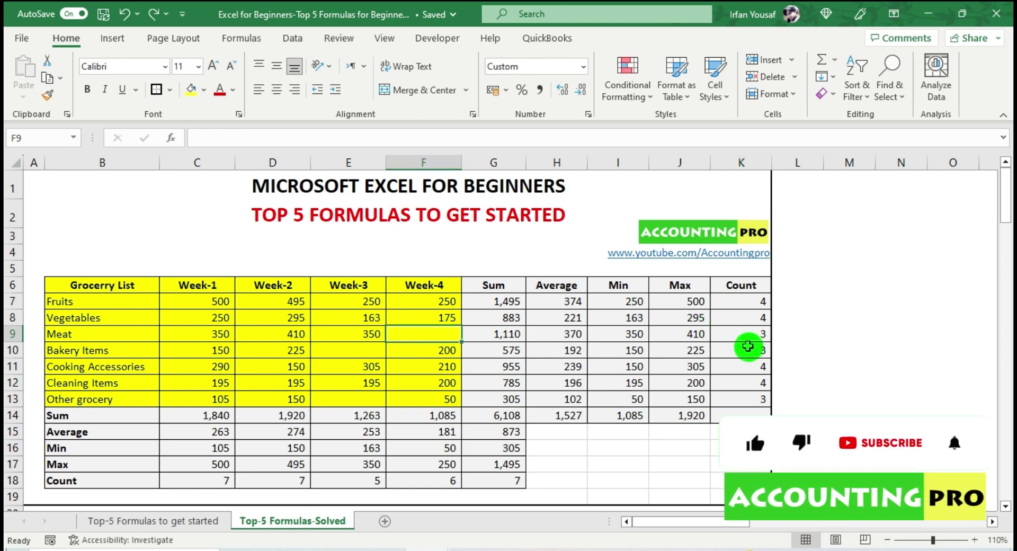
click(755, 352)
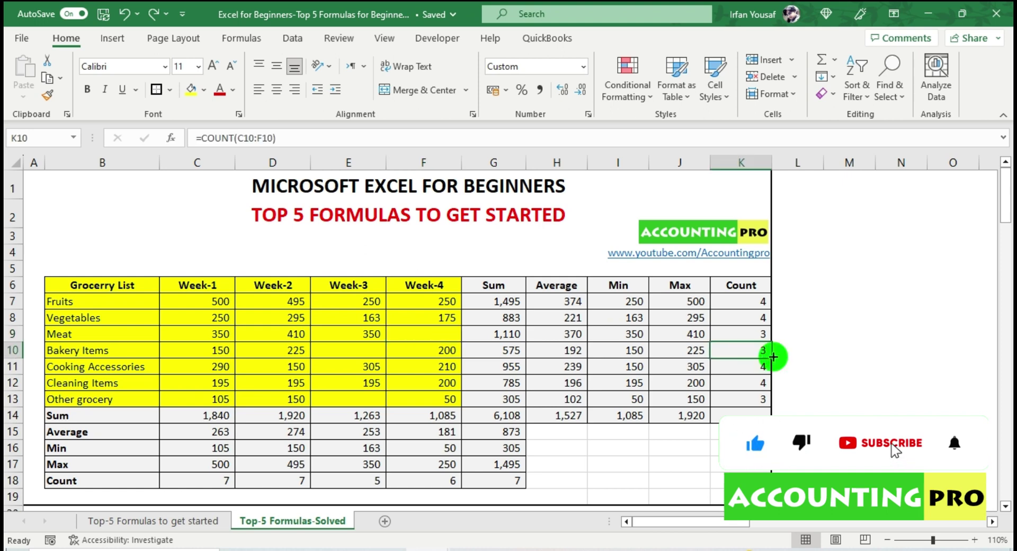
click(373, 354)
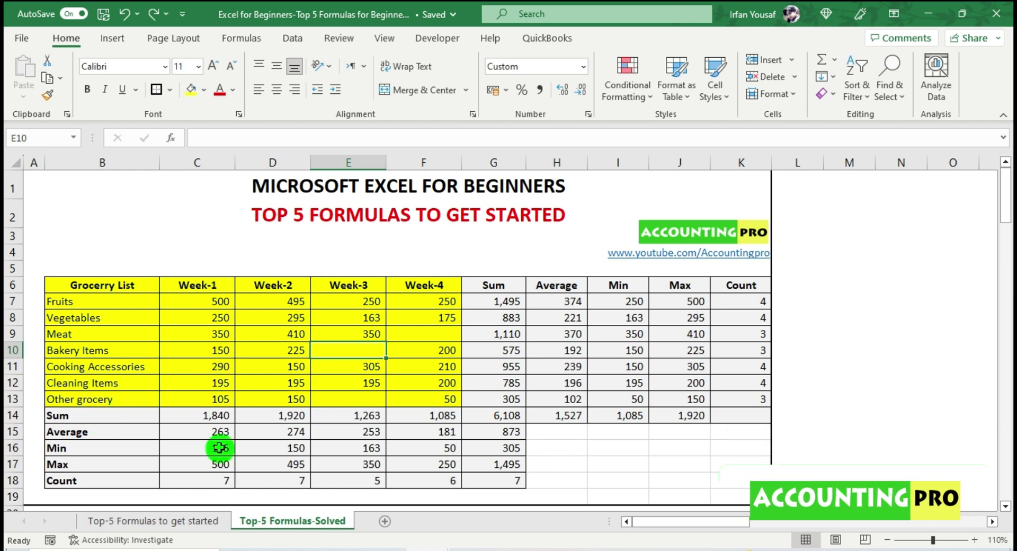
Step: Inspect the SUM formulas in the Sum row for Week-1 through Week-4
click(219, 415)
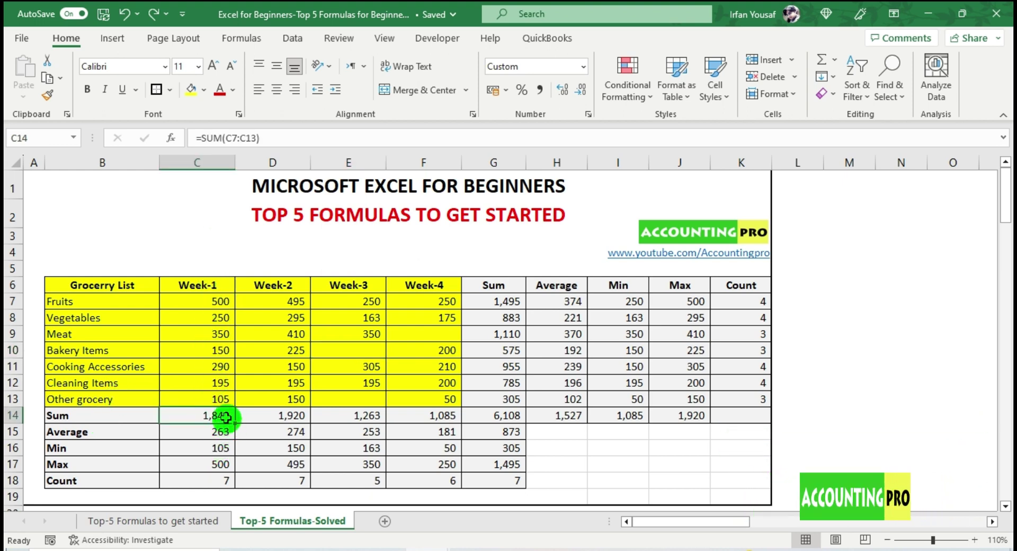
click(285, 418)
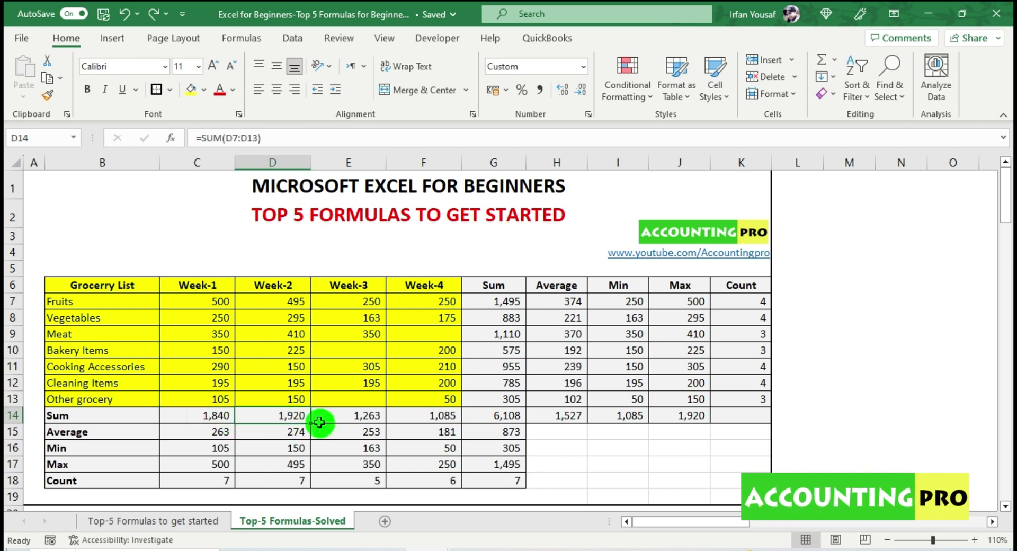
click(343, 419)
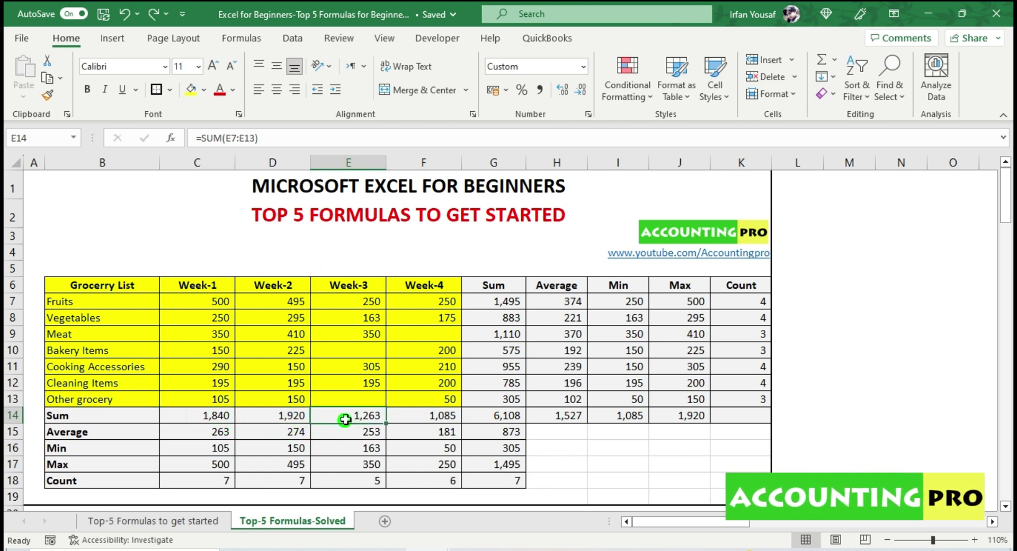
click(449, 414)
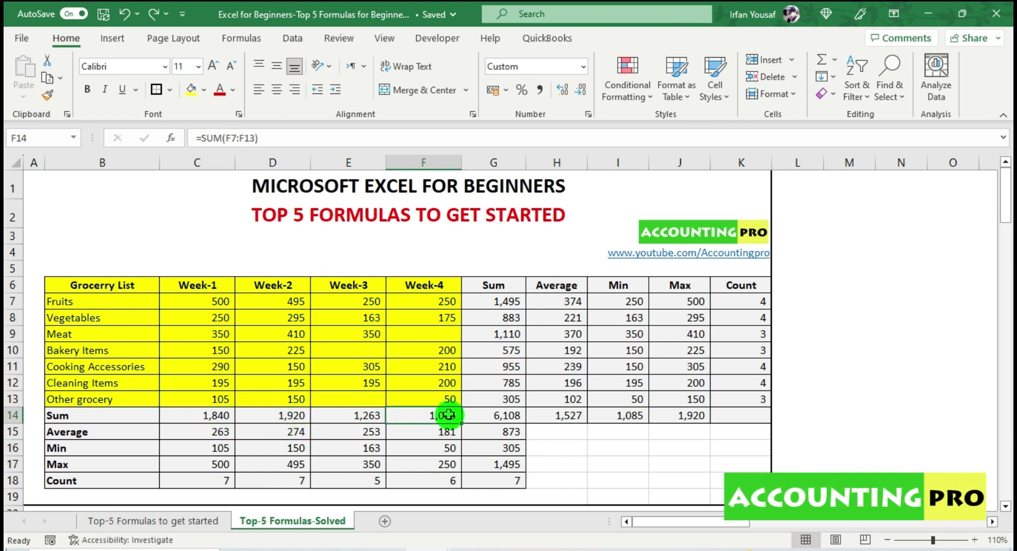
Step: Inspect the Week-1 Average, Min and Max results, checking the minimum against the Other grocery amount
click(199, 434)
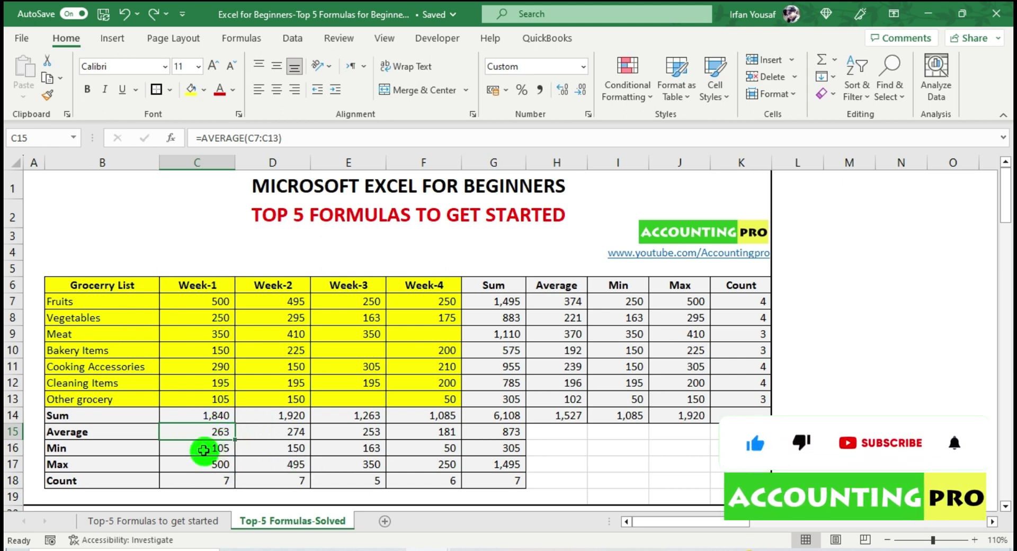
click(208, 448)
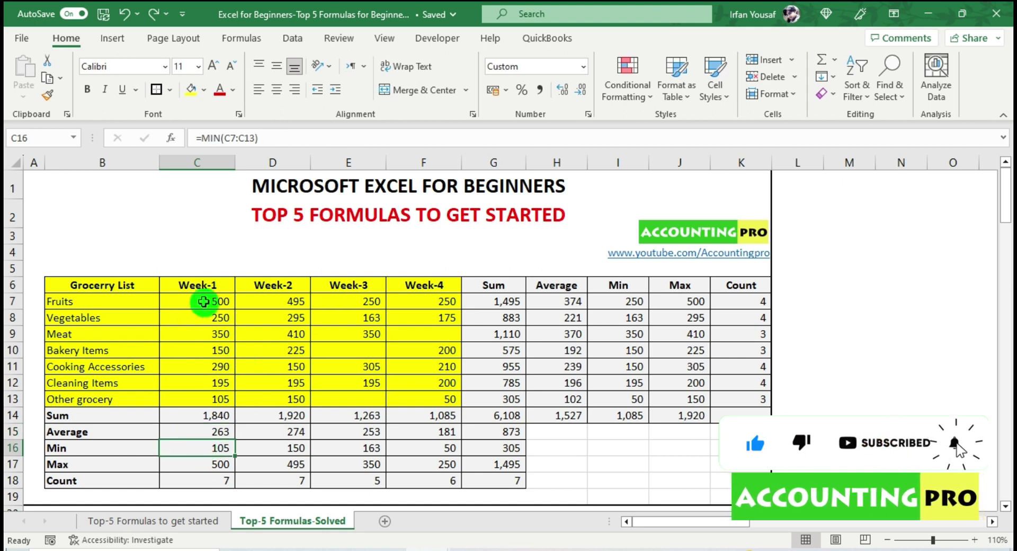
drag(134, 399, 212, 397)
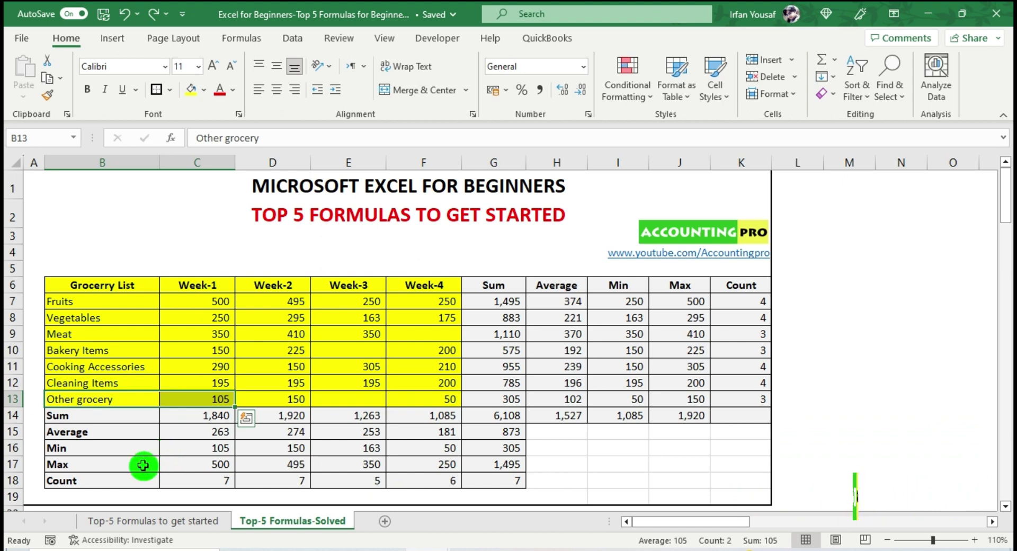
drag(143, 465, 205, 466)
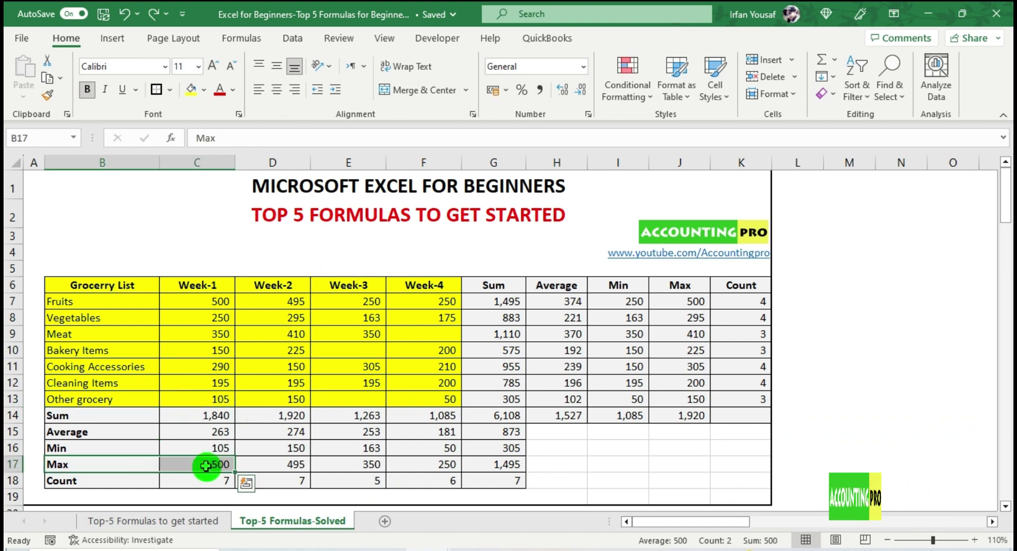
Step: Examine the Week-1 amounts of all grocery items and compare them with the Week-1 Count formula
click(196, 306)
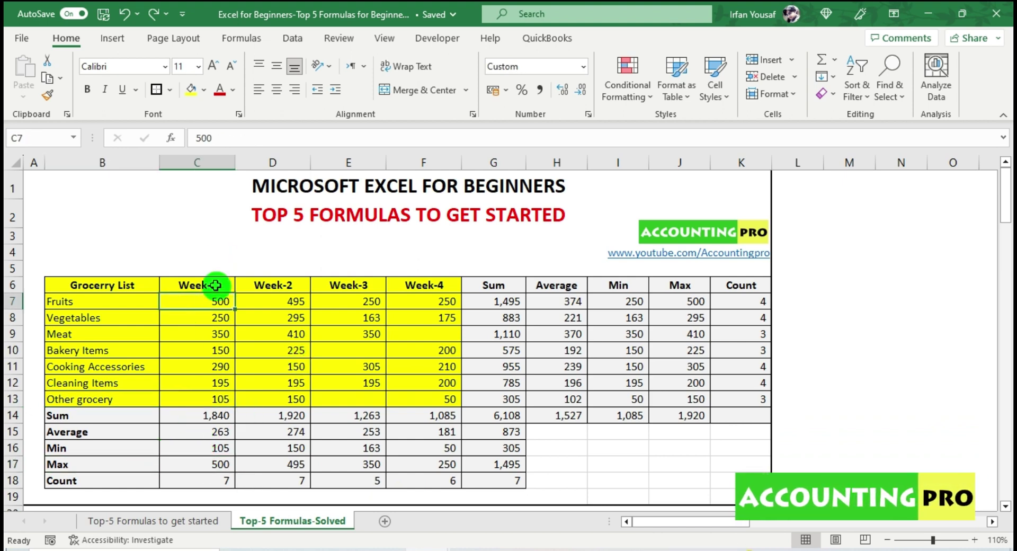
drag(208, 299, 199, 391)
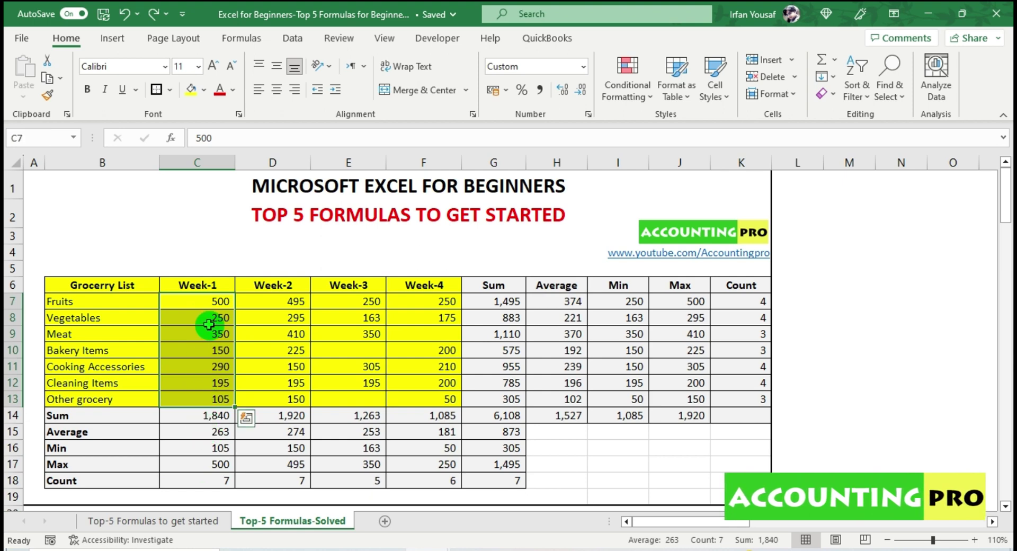
click(215, 480)
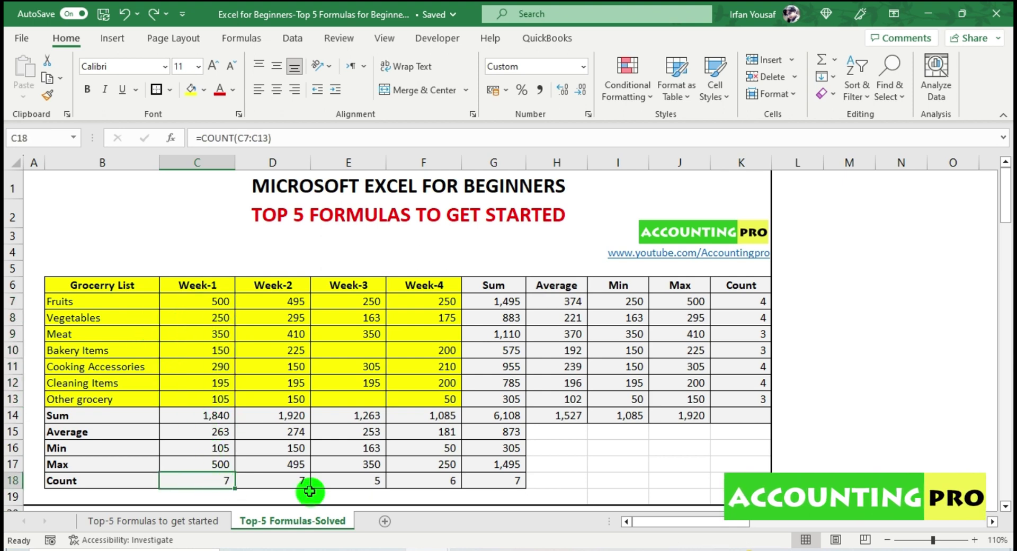
Step: Review the Sum, Average, Min, Max and Count column headings and the matching summary row labels below the grocery list
click(493, 289)
click(563, 289)
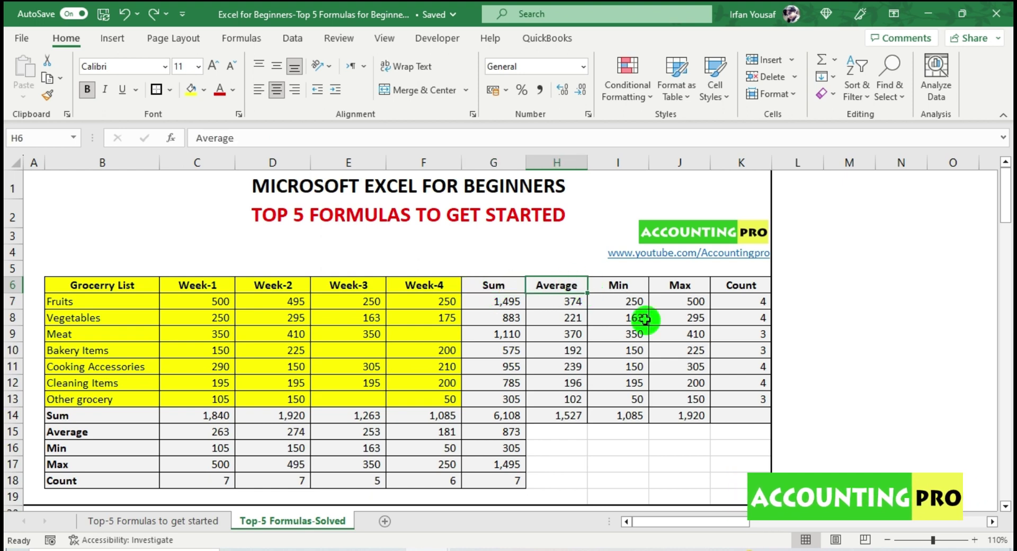
click(635, 289)
click(697, 289)
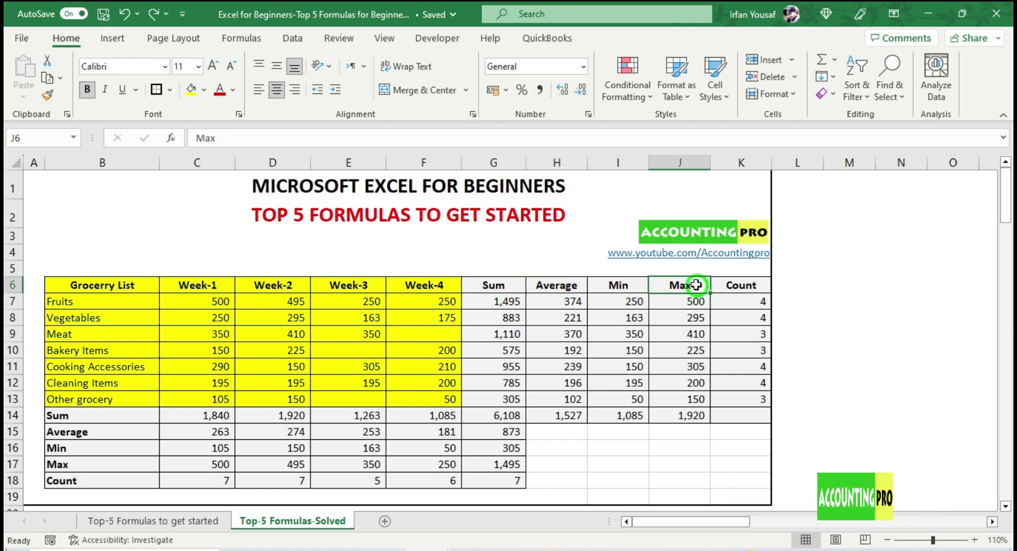
click(747, 289)
click(761, 370)
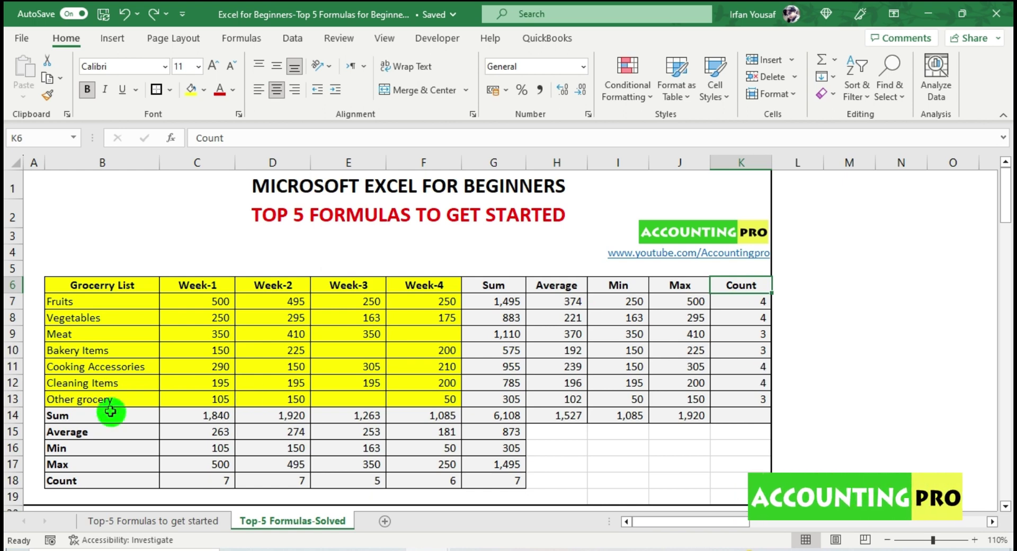
drag(109, 415, 106, 484)
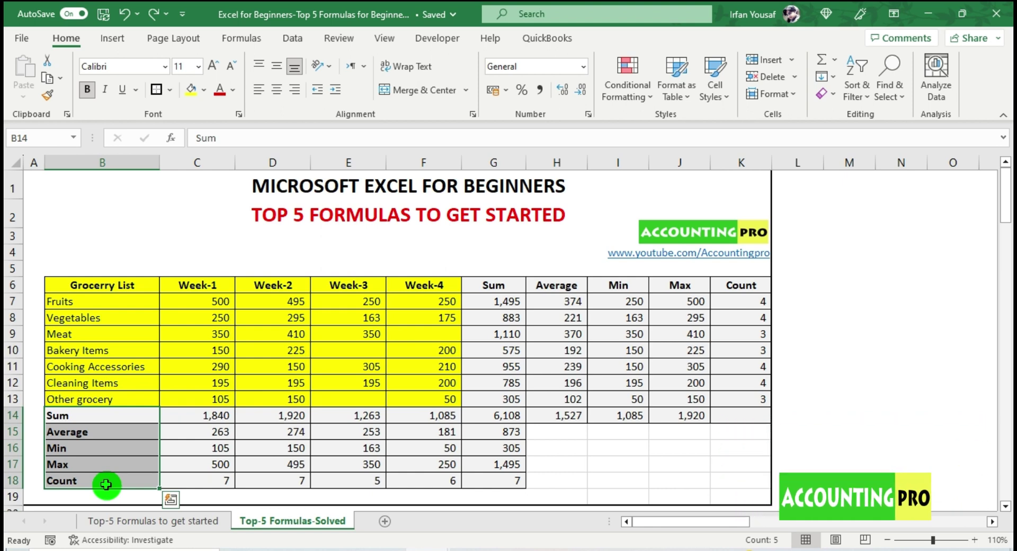
Step: Switch to the unsolved Top-5 Formulas to get started sheet and select the Sum column heading
click(165, 521)
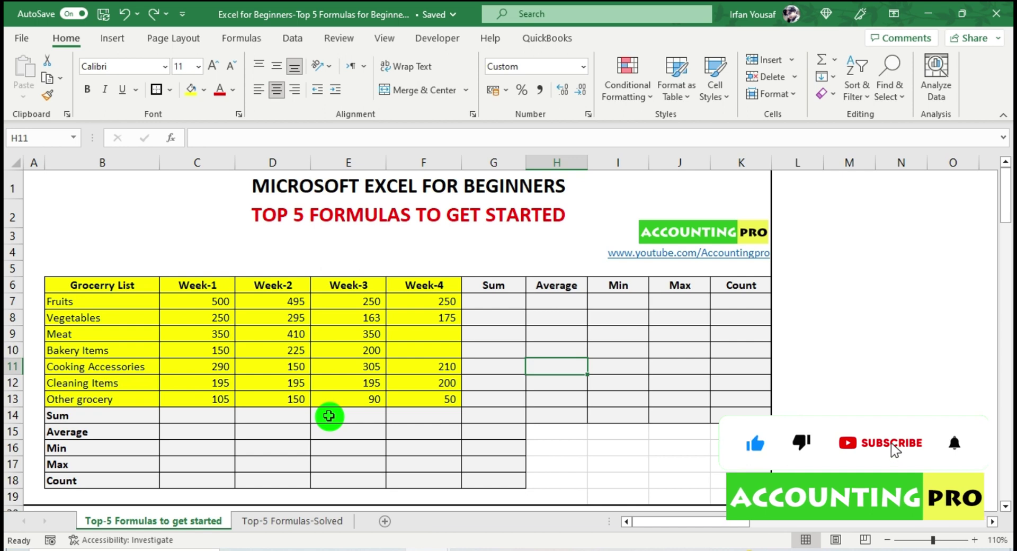
click(487, 291)
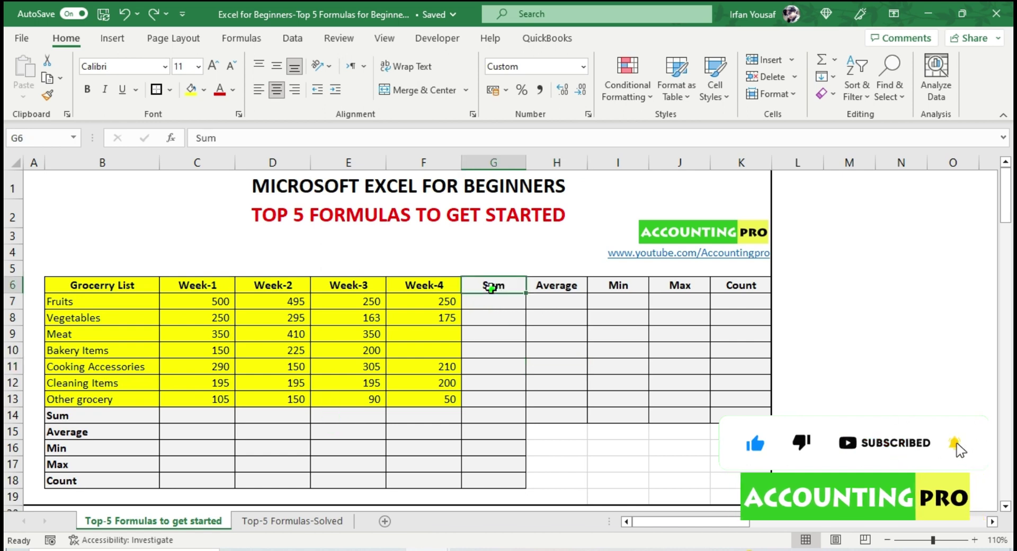
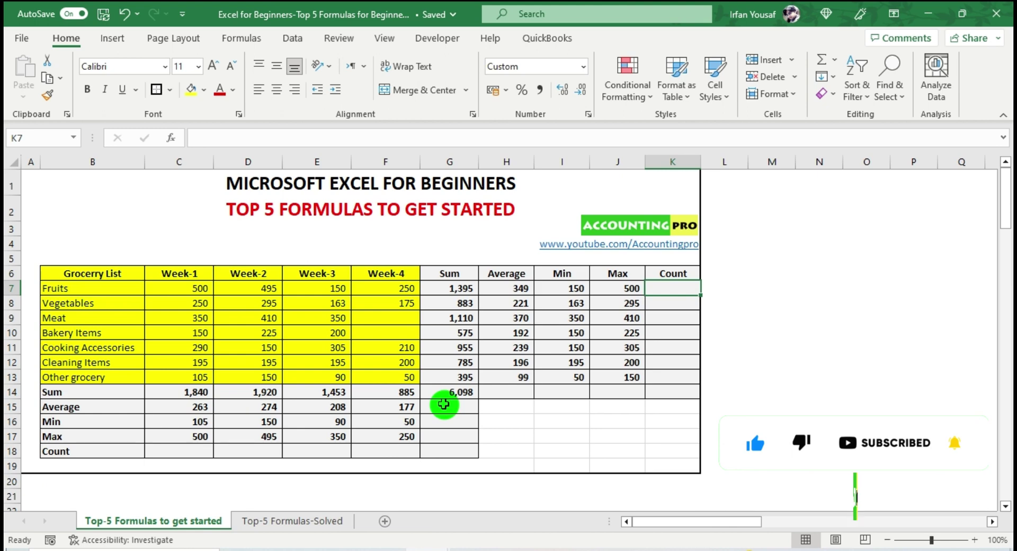
Step: Enter =COUNT(C7:F7) in cell K7 to count the weekly amounts of the Fruits row
text(=)
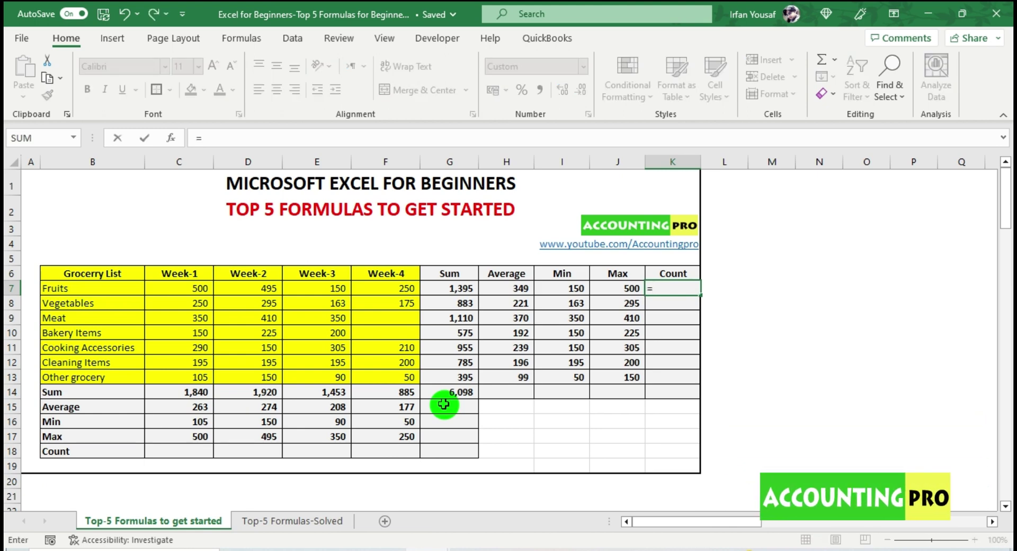
text(COUNT)
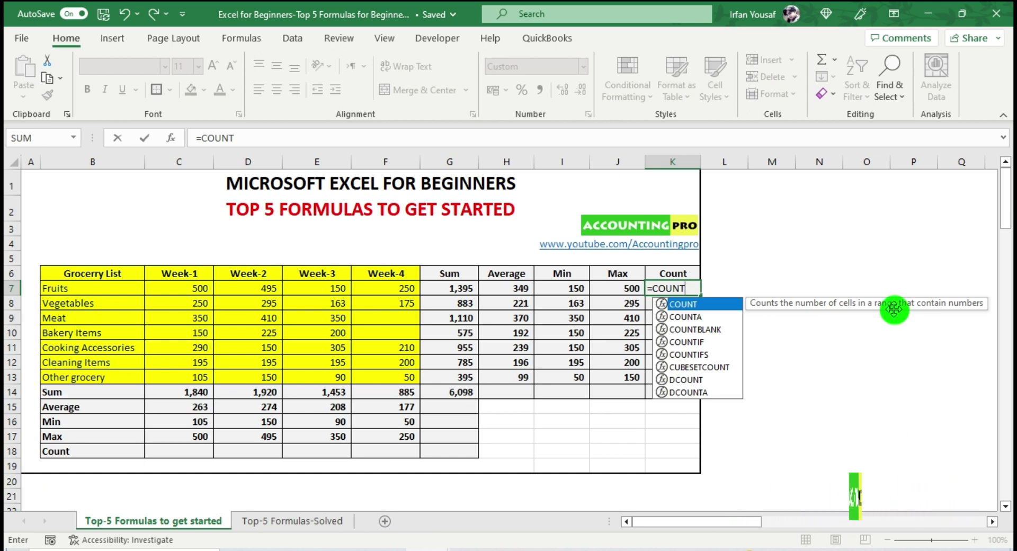
text(()
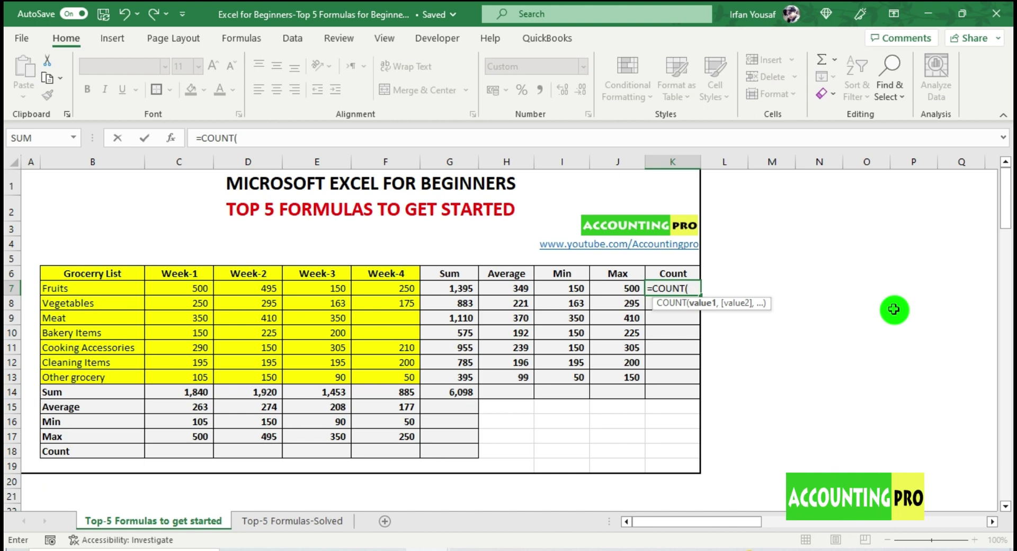
text(C7:F)
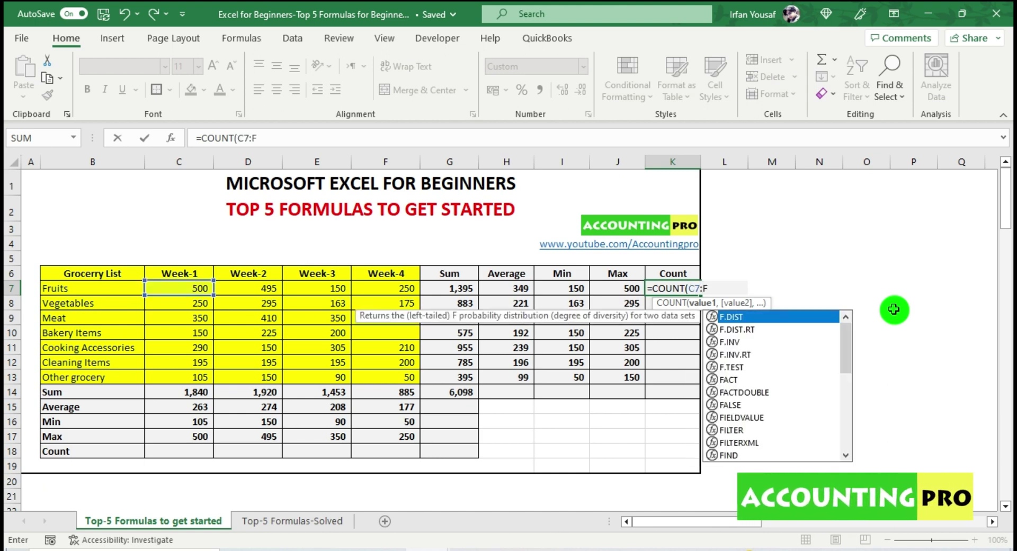
text(7)
key(Return)
Step: Check the Fruits count against its weekly amounts and fill the K7 formula down to the Other grocery row, K13
click(688, 289)
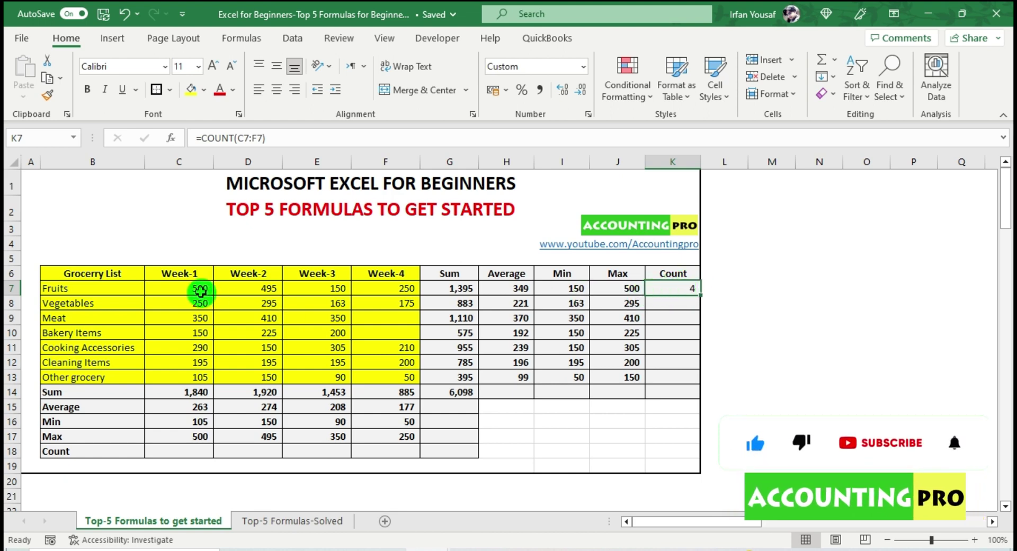
drag(205, 290, 390, 289)
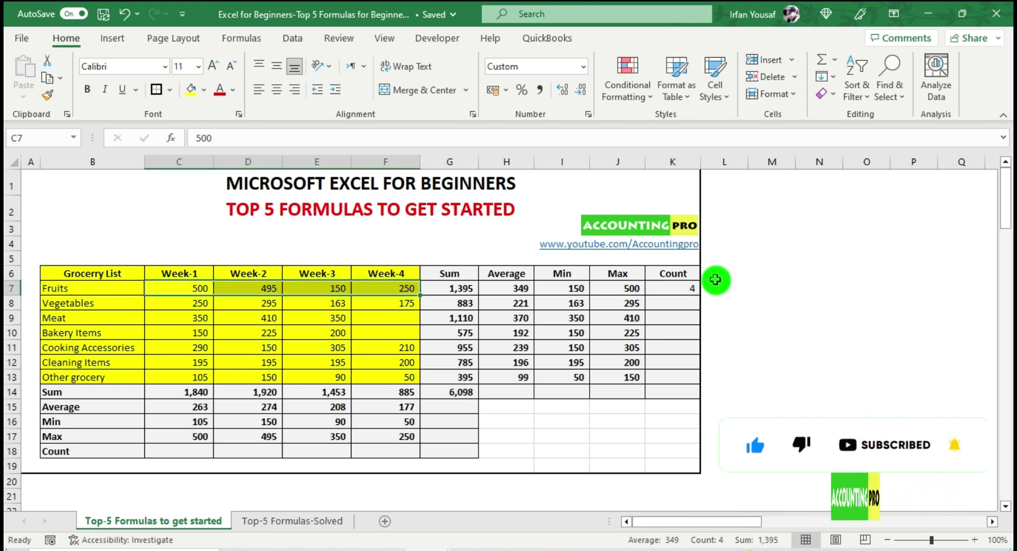
click(671, 294)
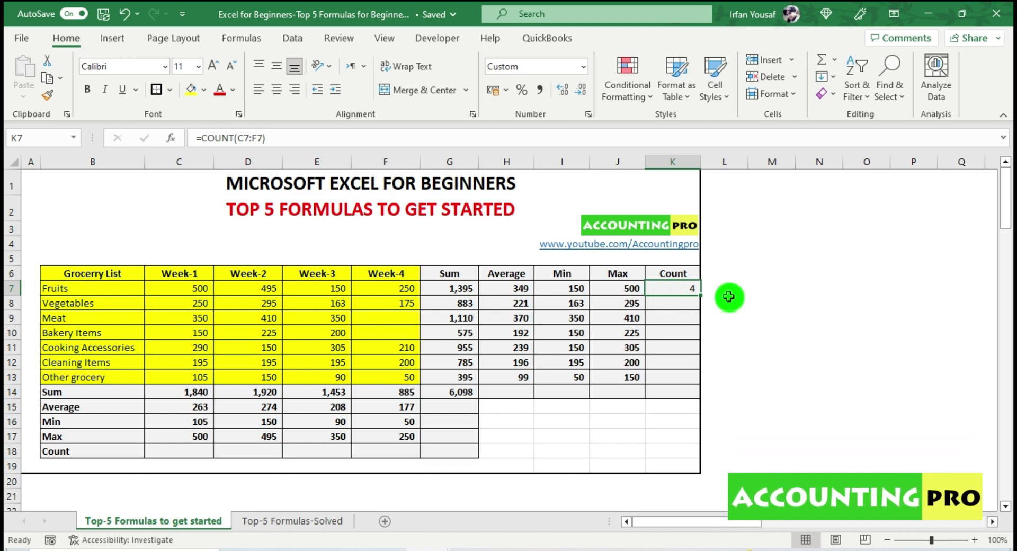
drag(700, 294, 699, 385)
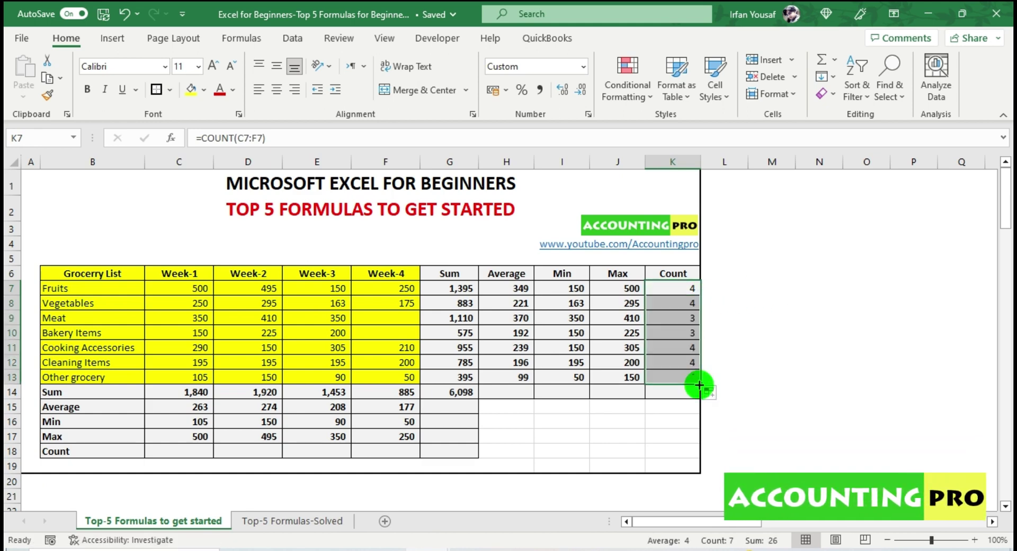
Step: Compare the Meat and Bakery Items counts with their blank Week-4 cells
drag(674, 315, 448, 316)
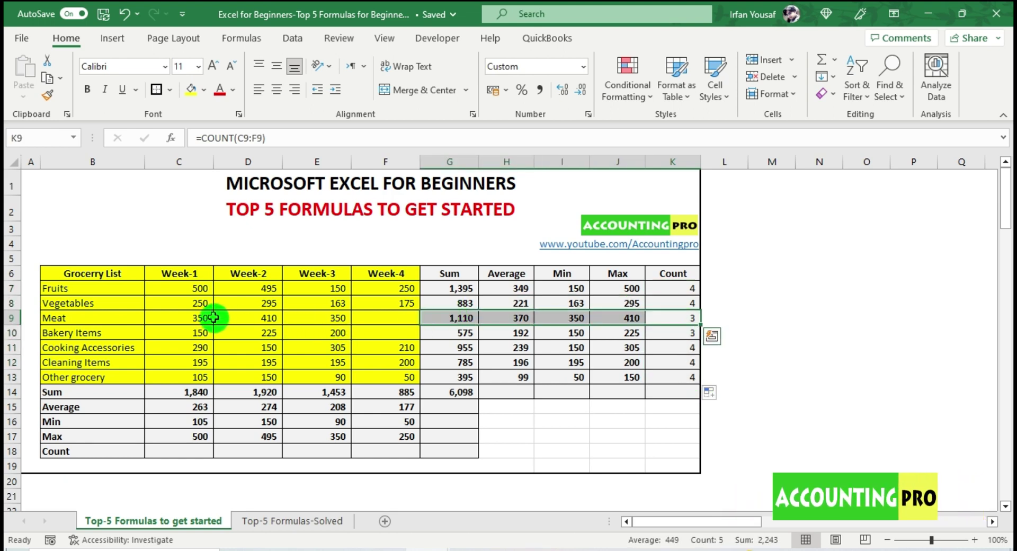
click(333, 318)
click(369, 320)
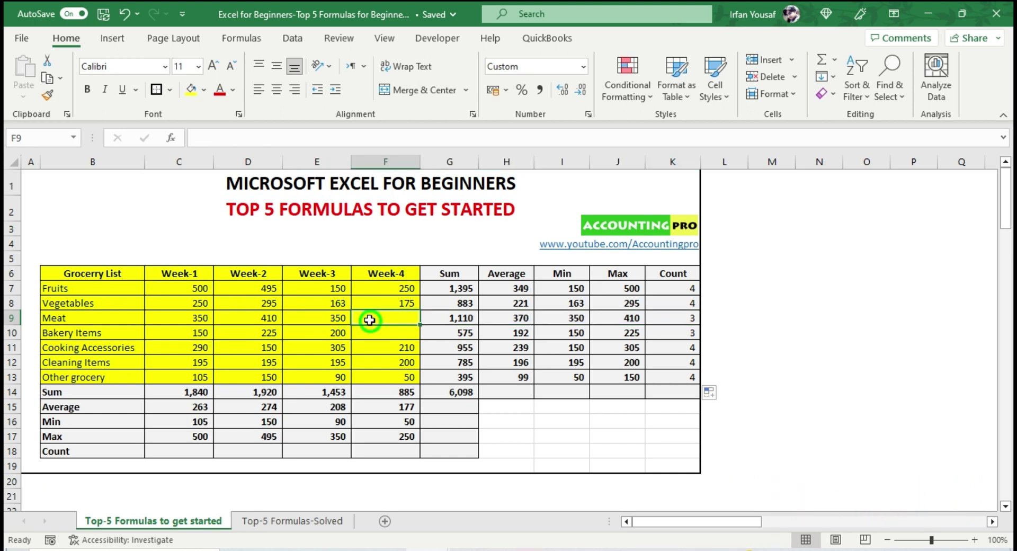
click(370, 320)
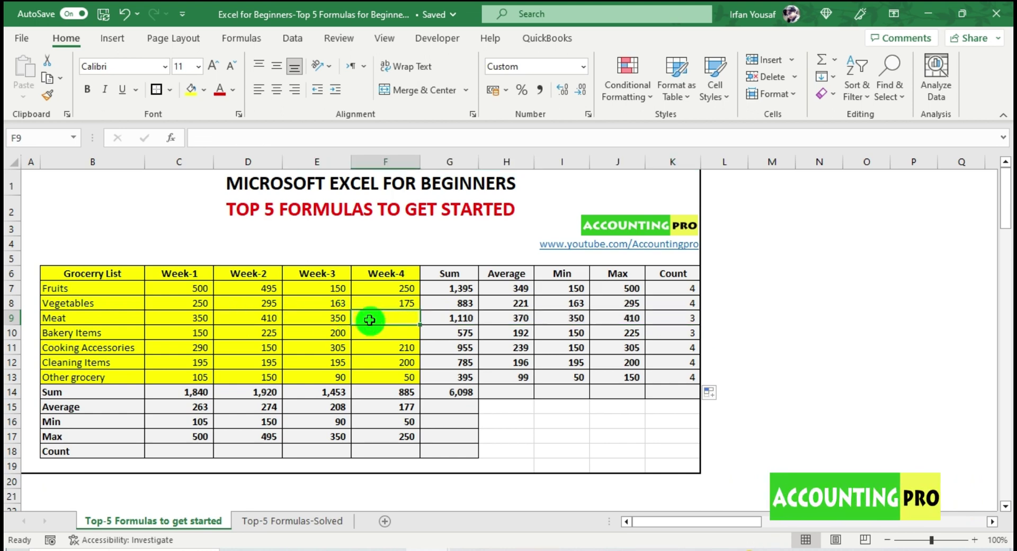
click(681, 336)
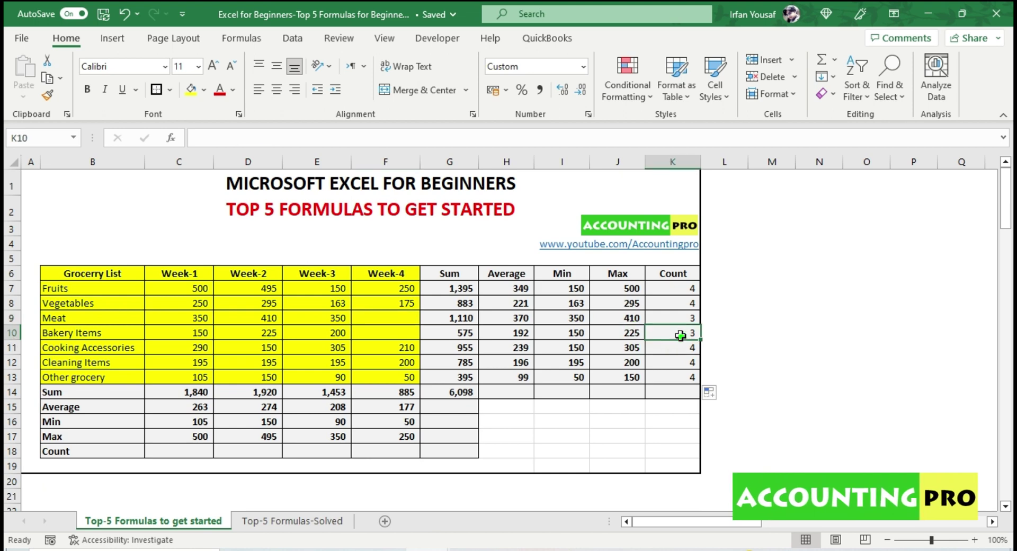
click(395, 337)
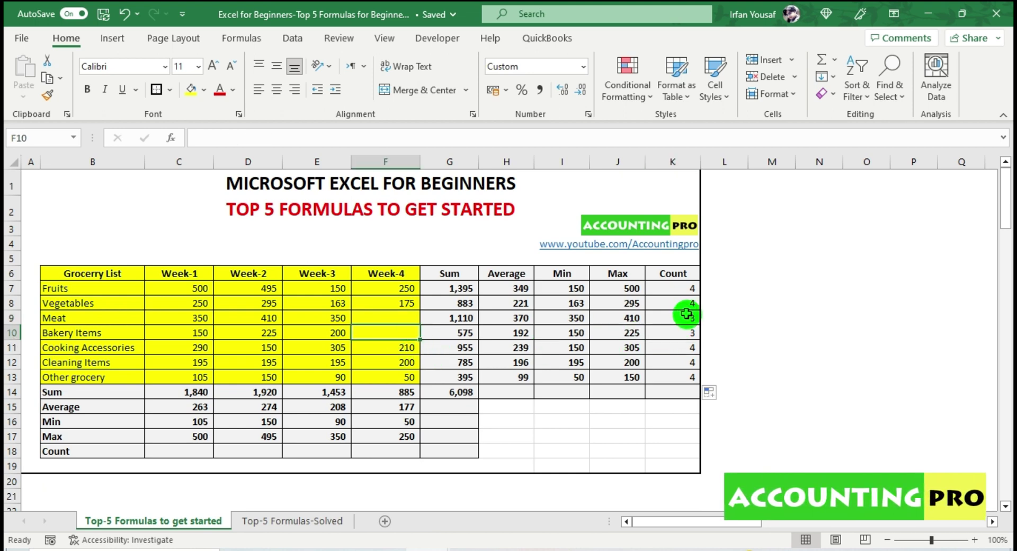
drag(685, 317, 686, 328)
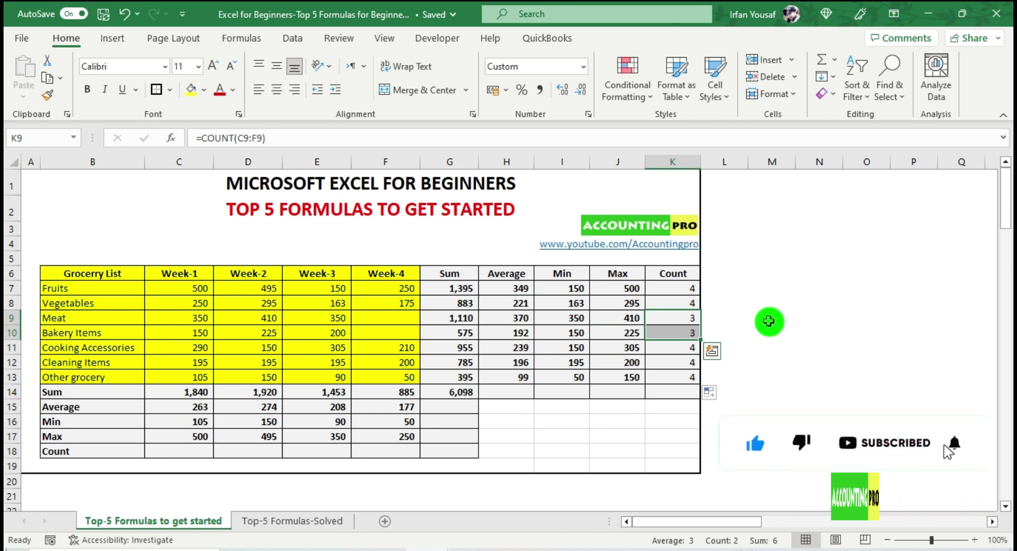
Step: Enter =COUNT(C7:C13) in cell C18 to count the Week-1 grocery amounts
click(197, 454)
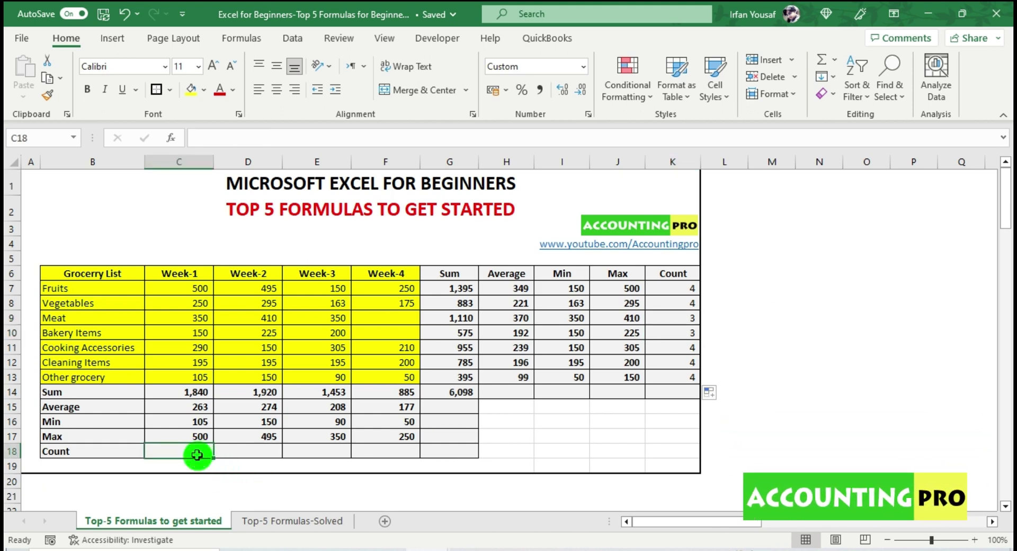
drag(198, 289, 193, 369)
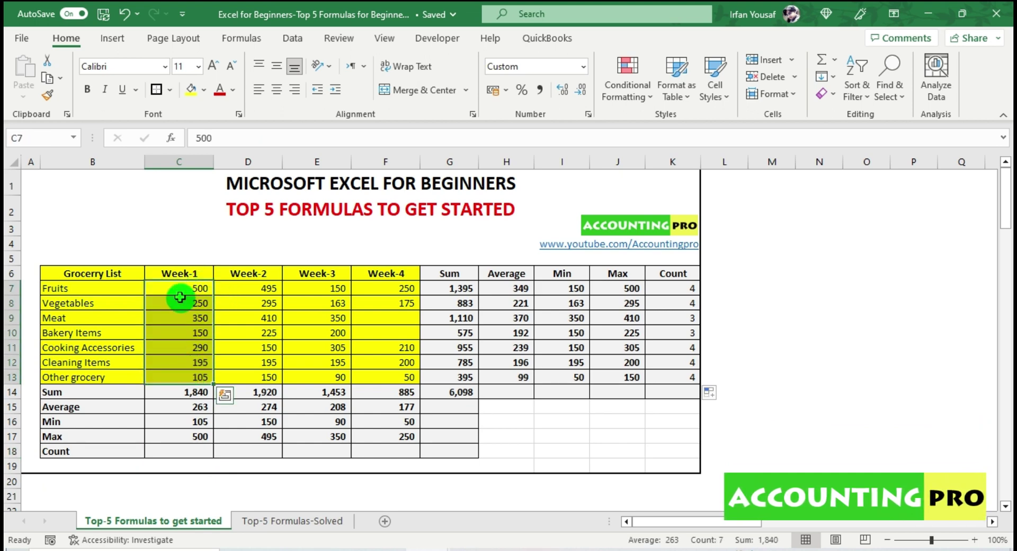
drag(187, 288, 181, 376)
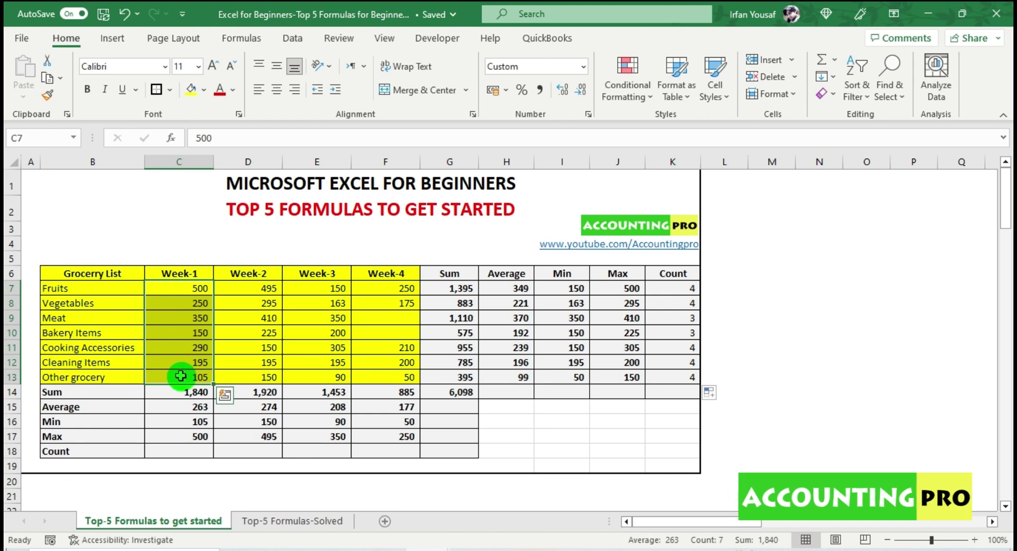
click(183, 451)
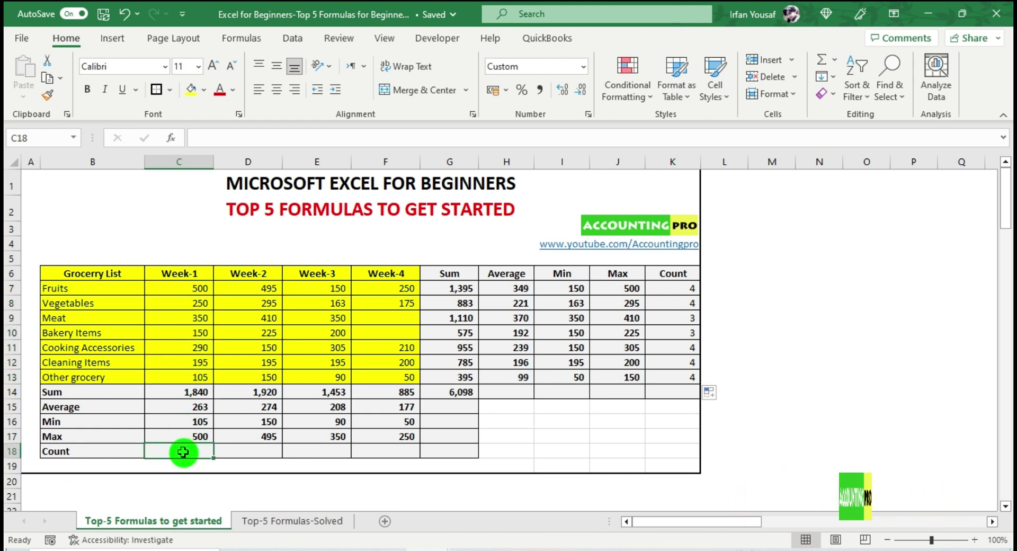
text(=COUN)
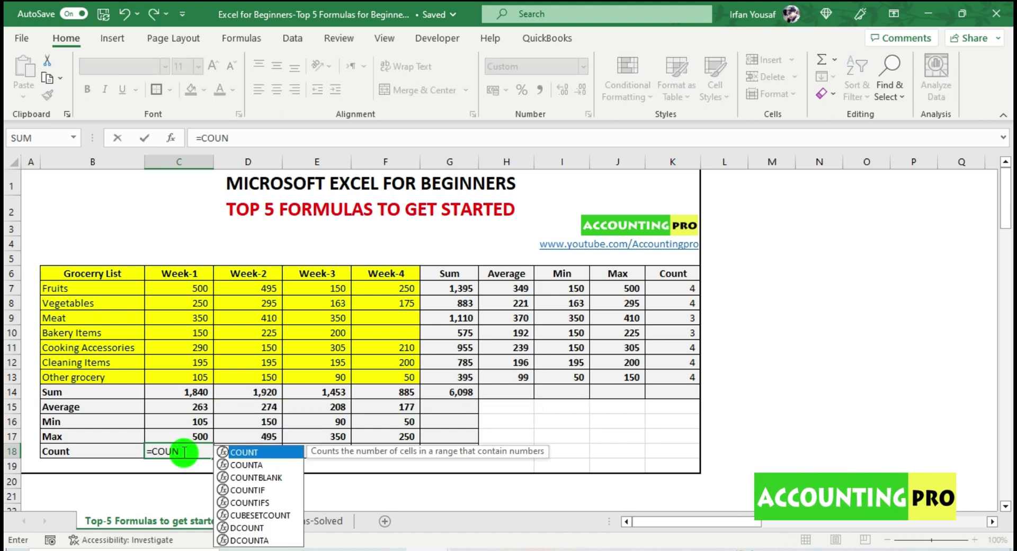
double_click(243, 452)
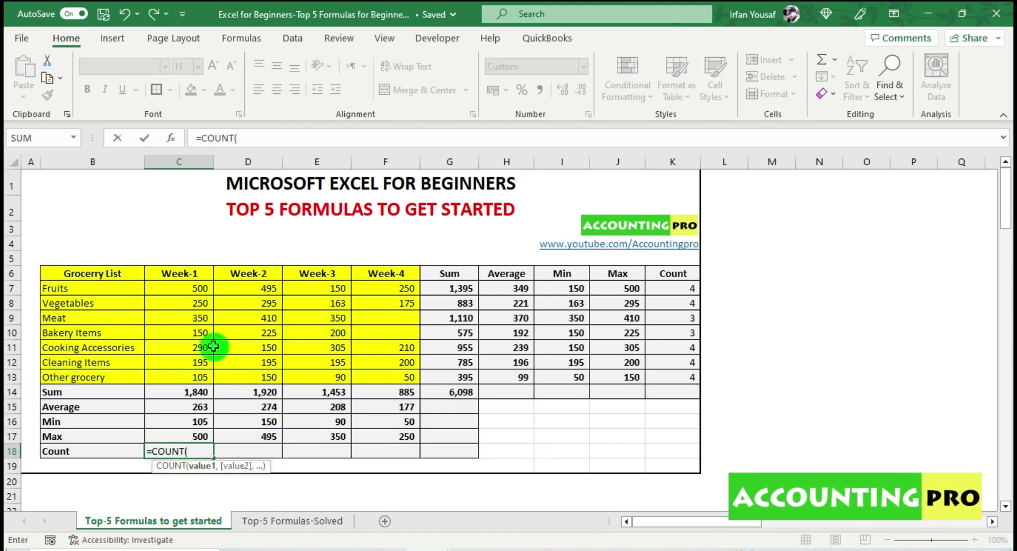
drag(205, 288, 203, 375)
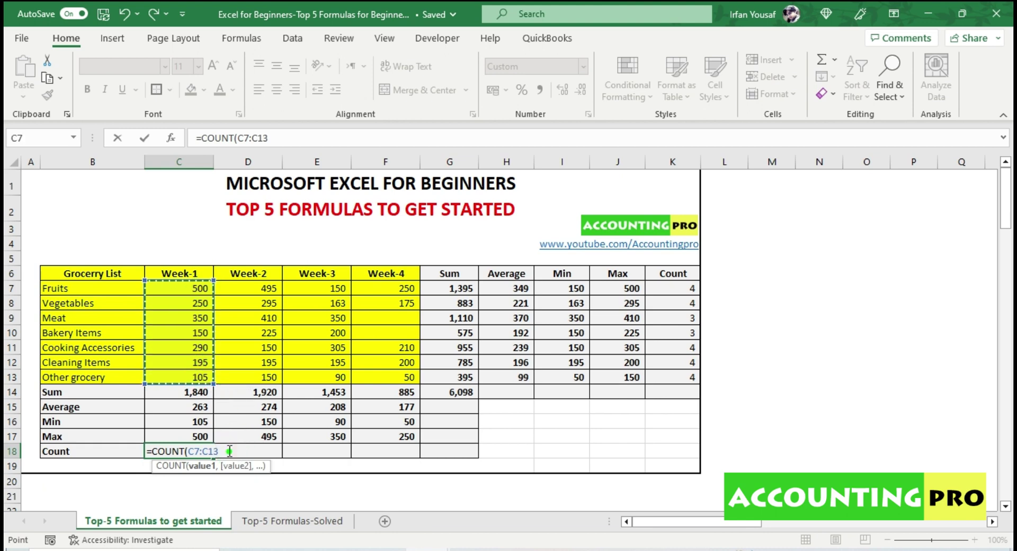
text(C)
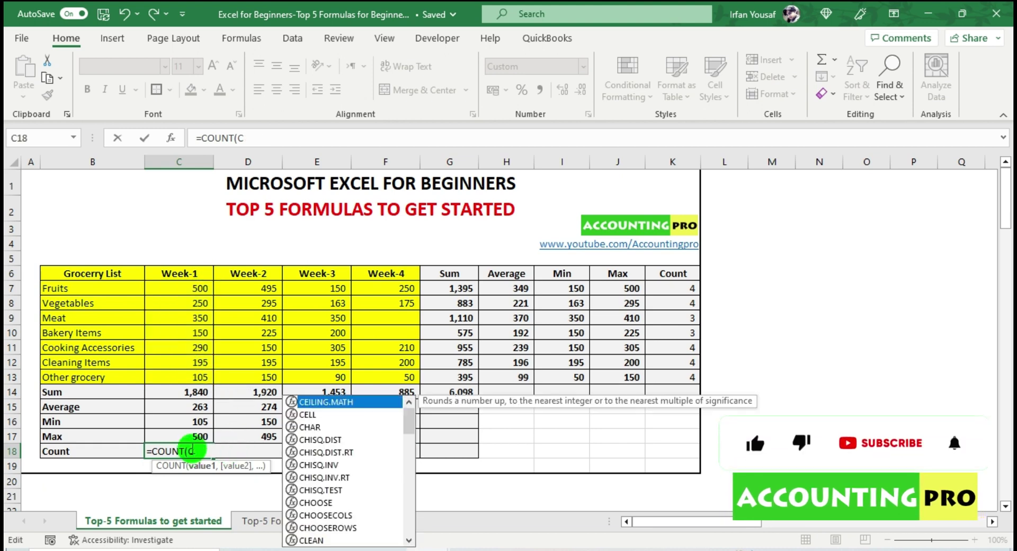
text(7:C13))
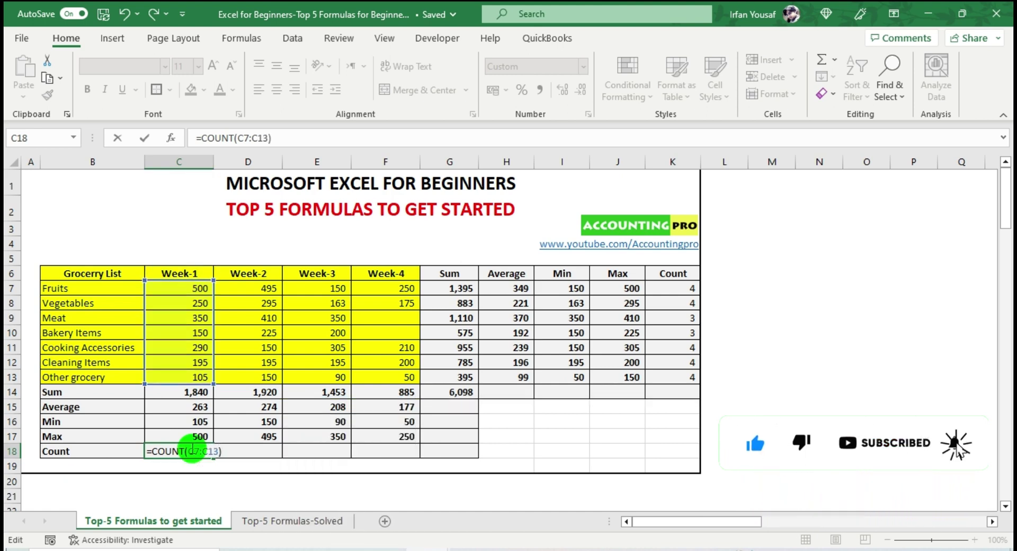
key(Return)
Step: Fill the Week-1 COUNT formula across the Count row through Week-4, cell F18
click(191, 451)
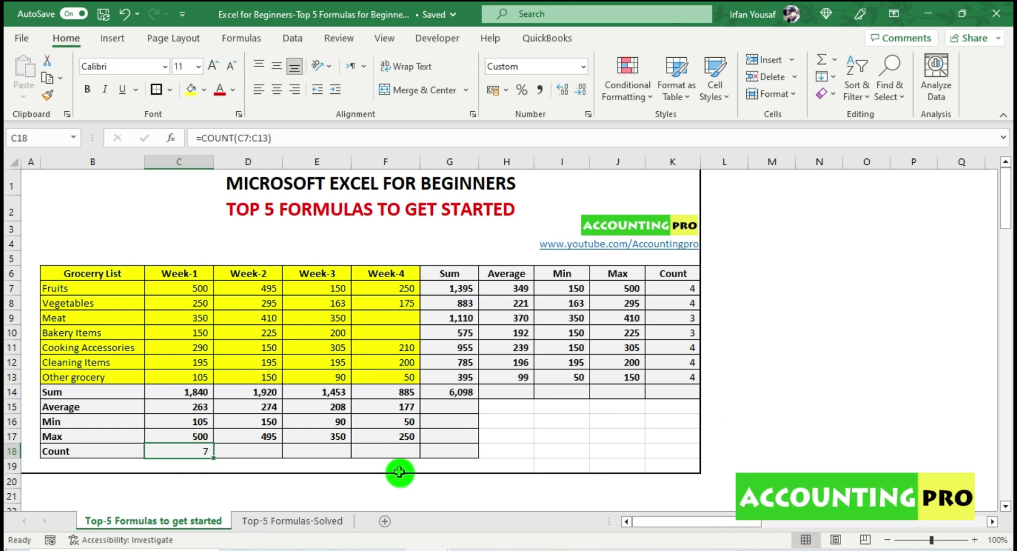
drag(213, 457, 407, 458)
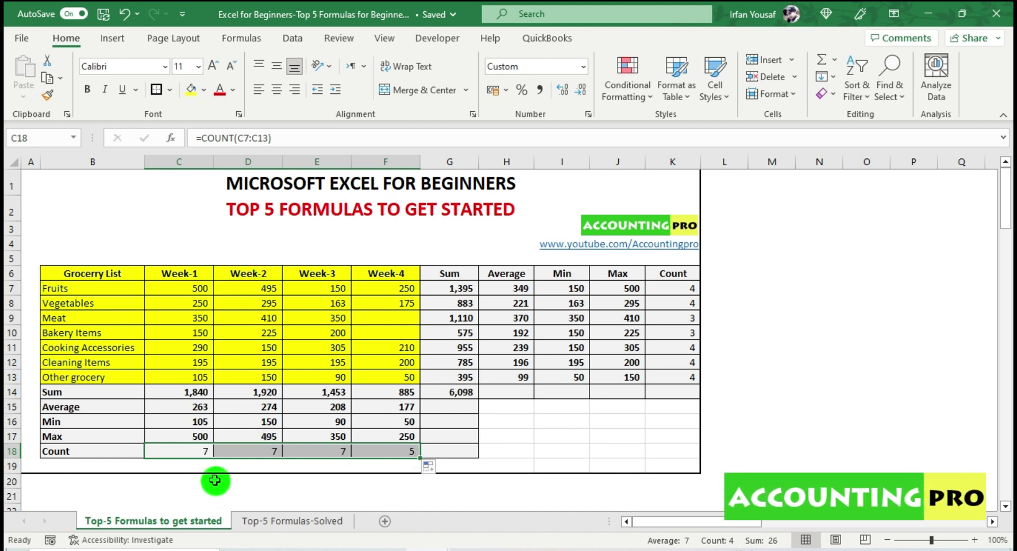
Step: Check the Week-1 to Week-4 COUNT formulas in row 18 and compare the Week-4 count with the blank Meat and Bakery Items cells
click(197, 452)
click(274, 450)
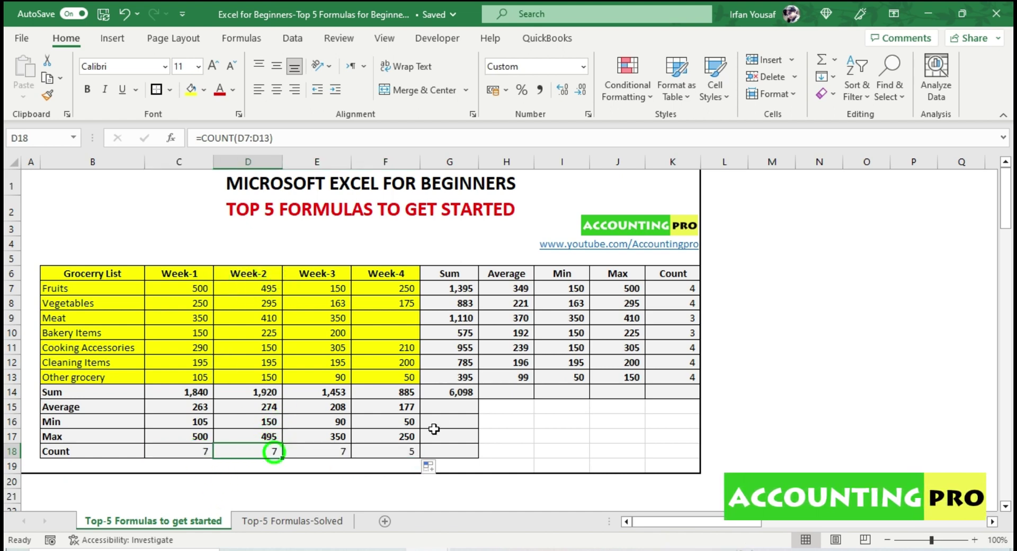
click(316, 450)
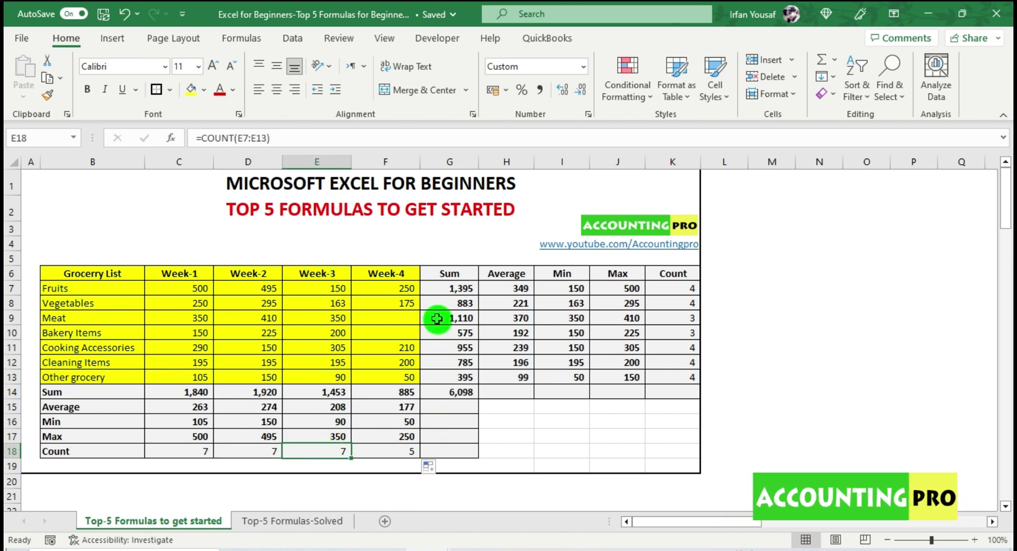
click(399, 453)
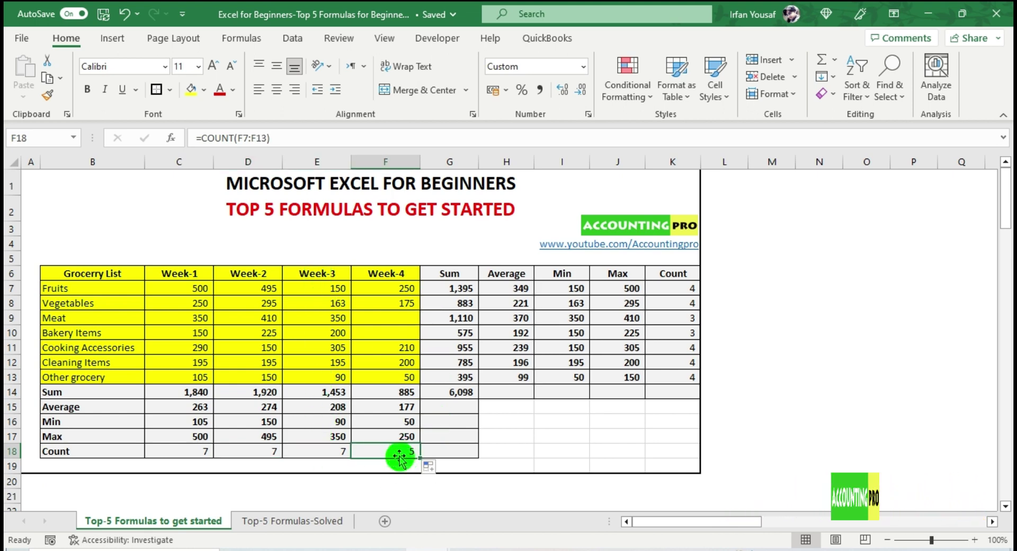
drag(397, 333, 398, 318)
click(383, 451)
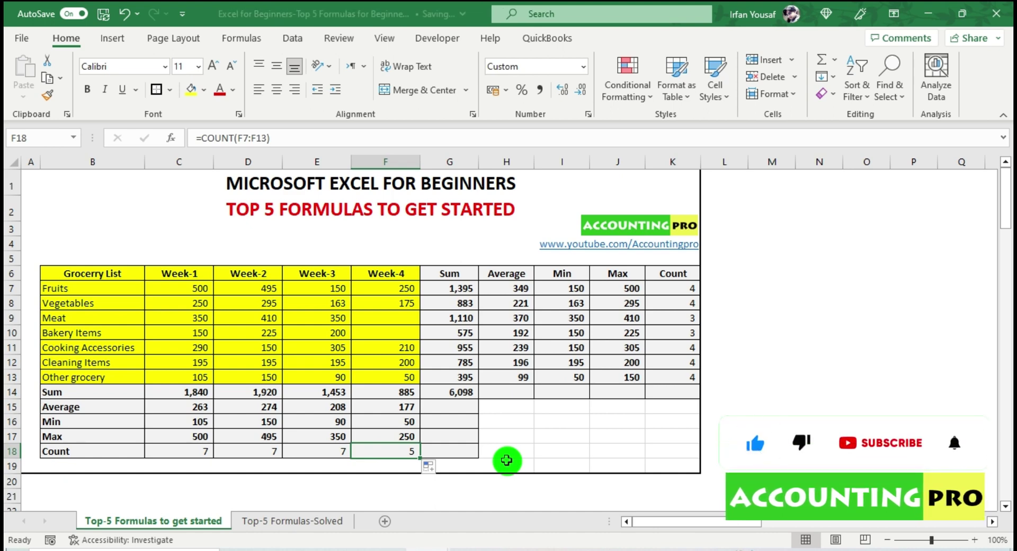
Step: Make the item counts in K7:K13 and the weekly counts in C18:F18 bold
drag(671, 288, 671, 377)
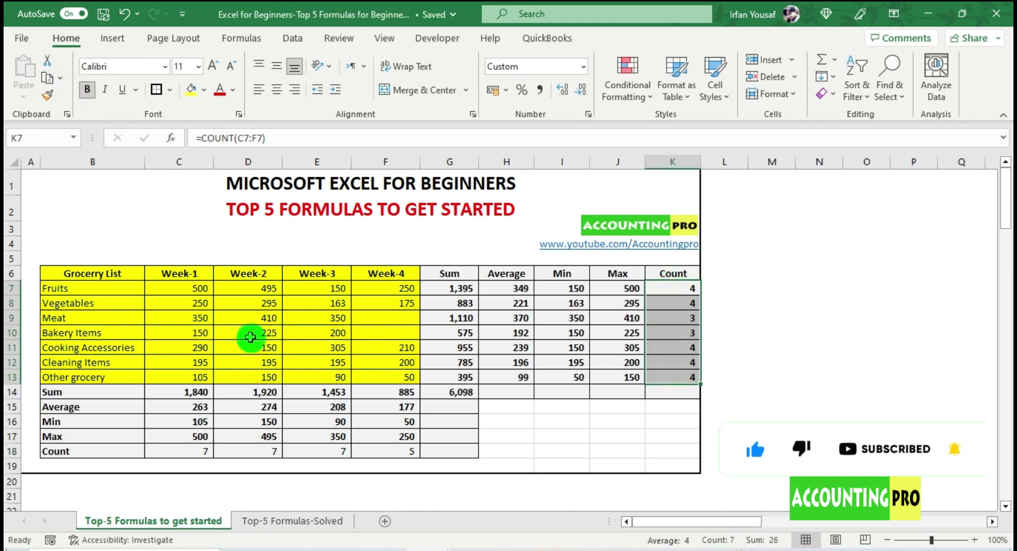
drag(192, 451, 389, 450)
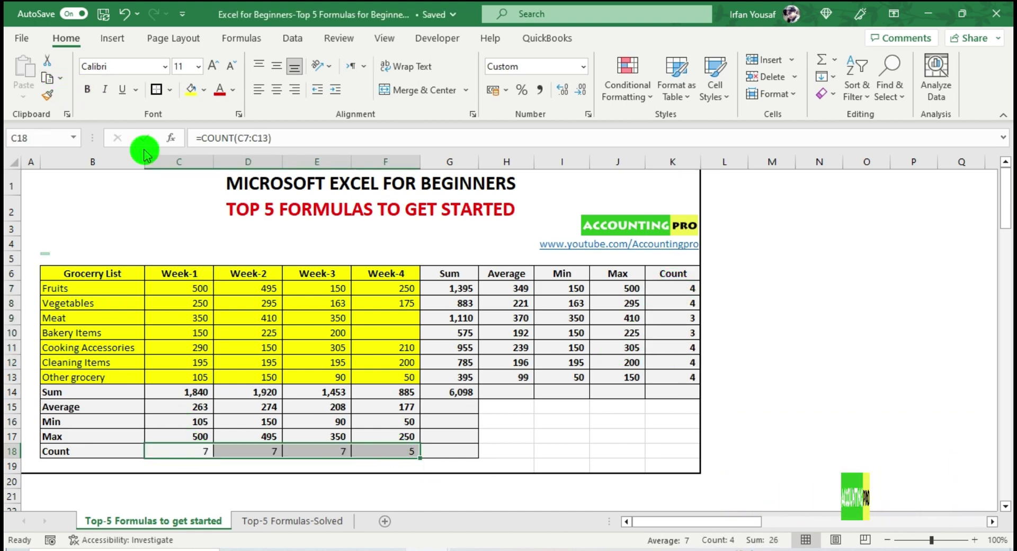
click(86, 89)
click(605, 184)
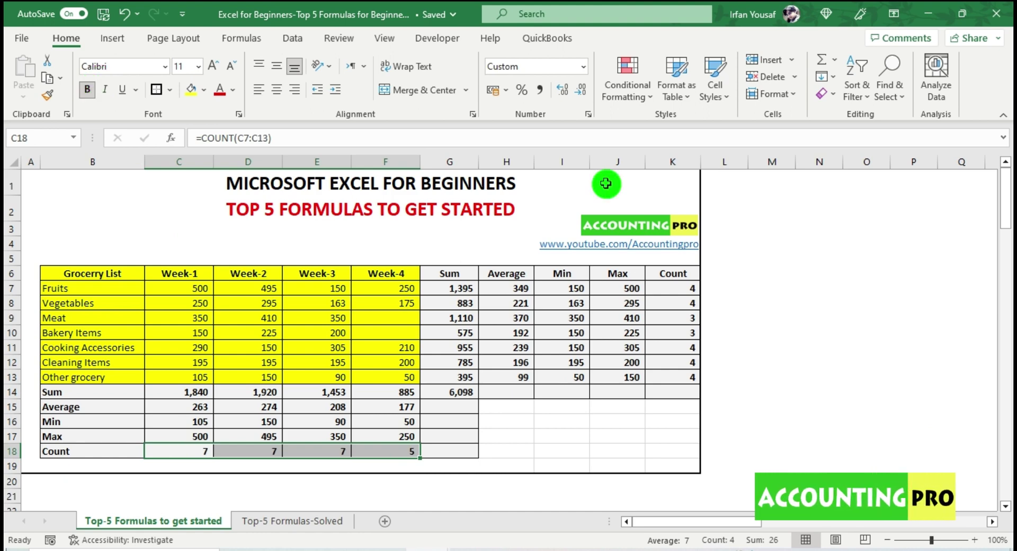